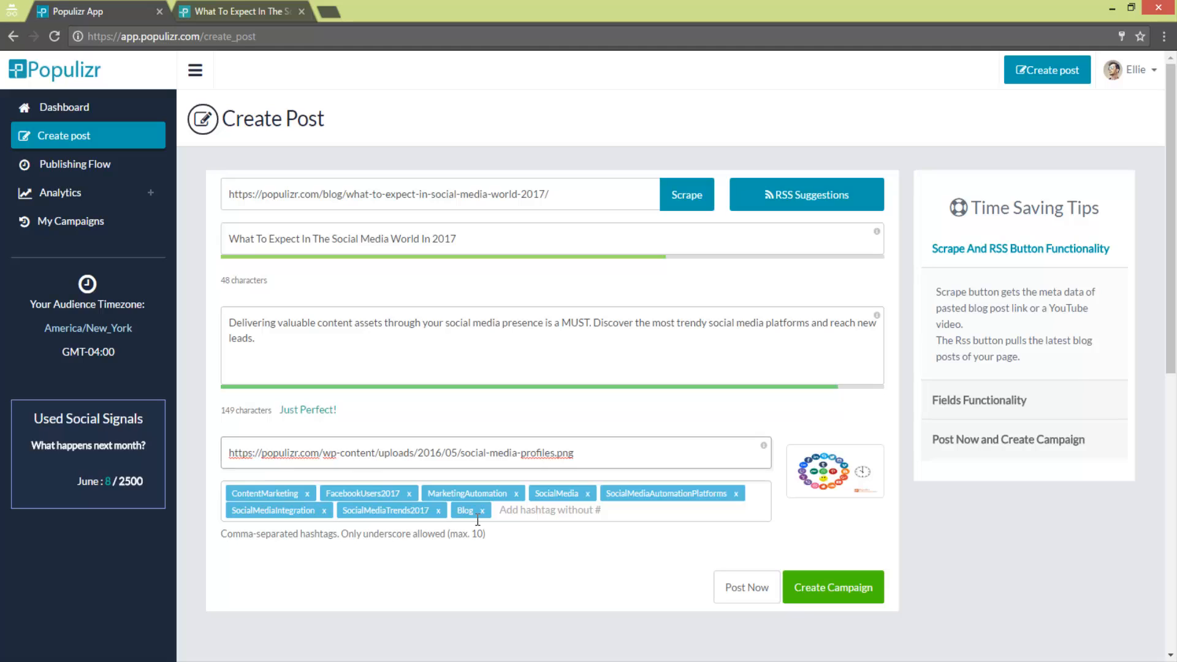
# - Remove the Blog hashtag from the post and create a campaign from it
pyautogui.click(483, 511)
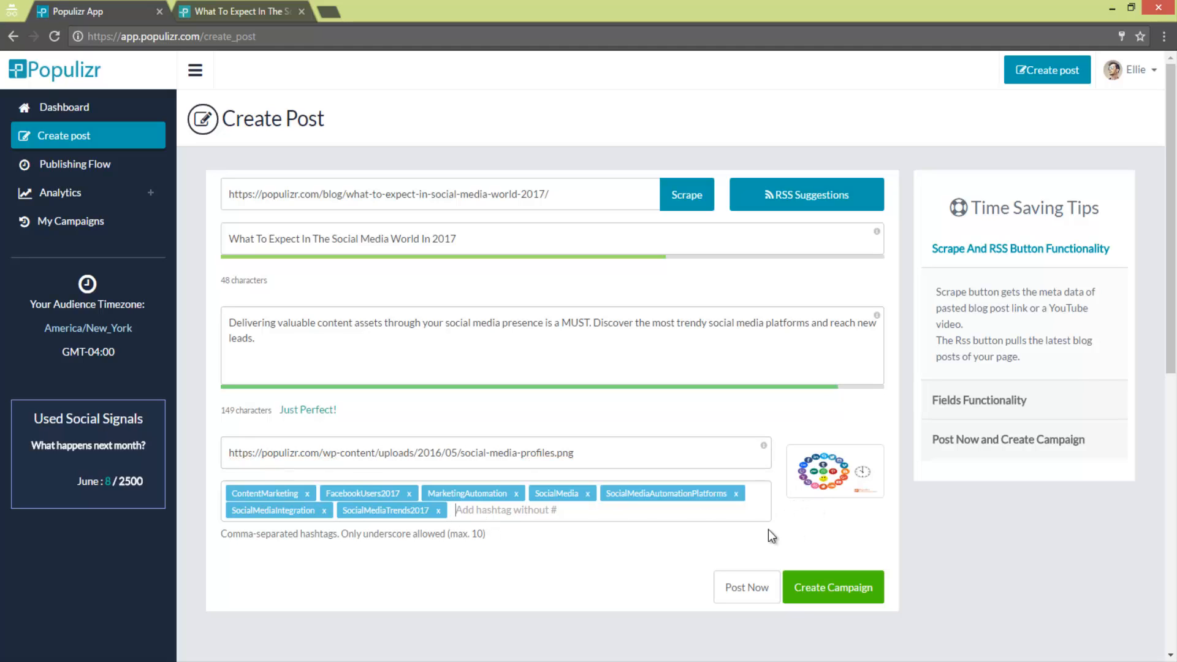
pyautogui.click(816, 590)
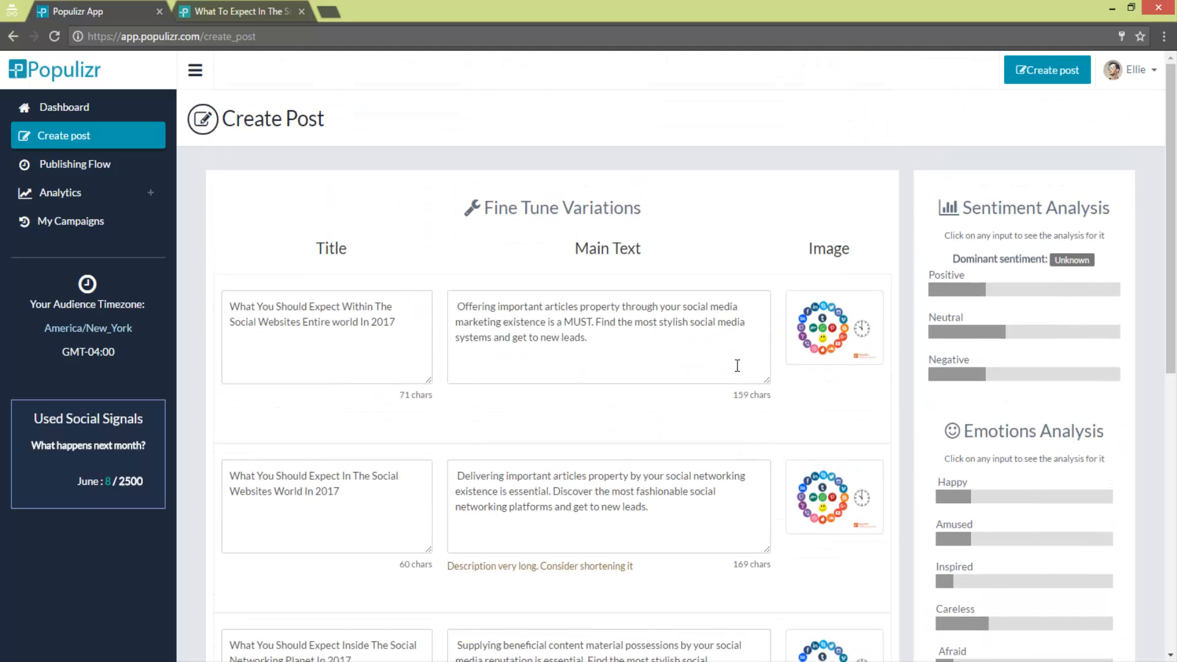
# - Examine the sentiment and emotions analysis for the titles and main texts of the generated post variations
pyautogui.click(680, 347)
pyautogui.scroll(-3, 675, 343)
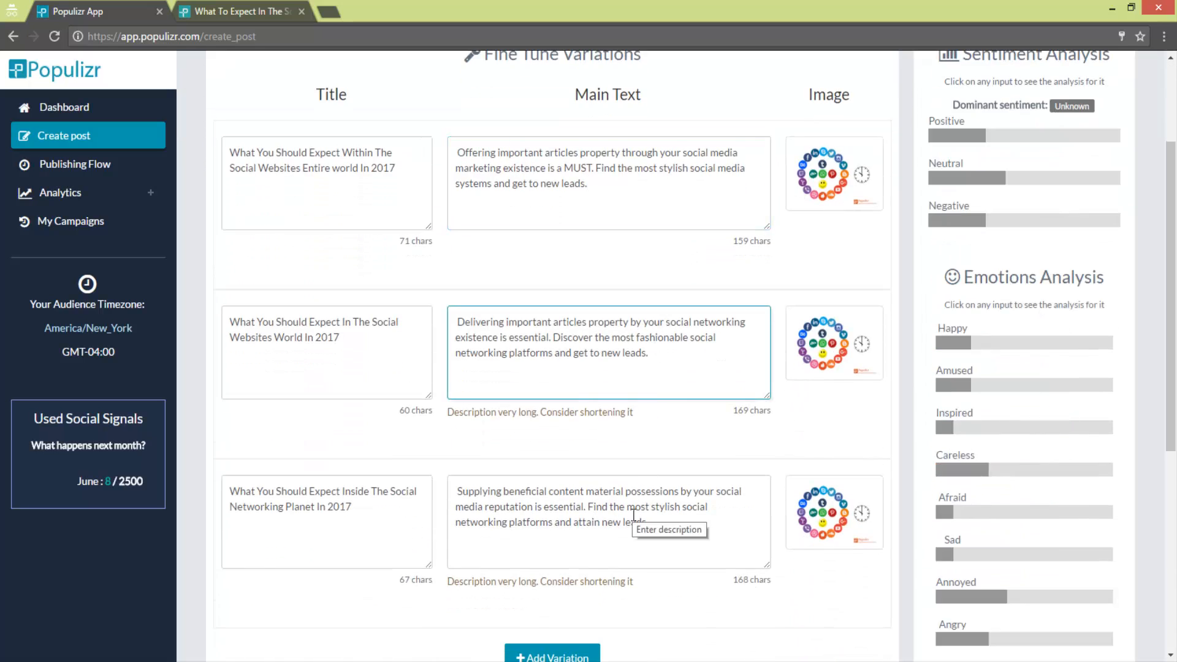
pyautogui.click(644, 500)
pyautogui.scroll(1, 713, 390)
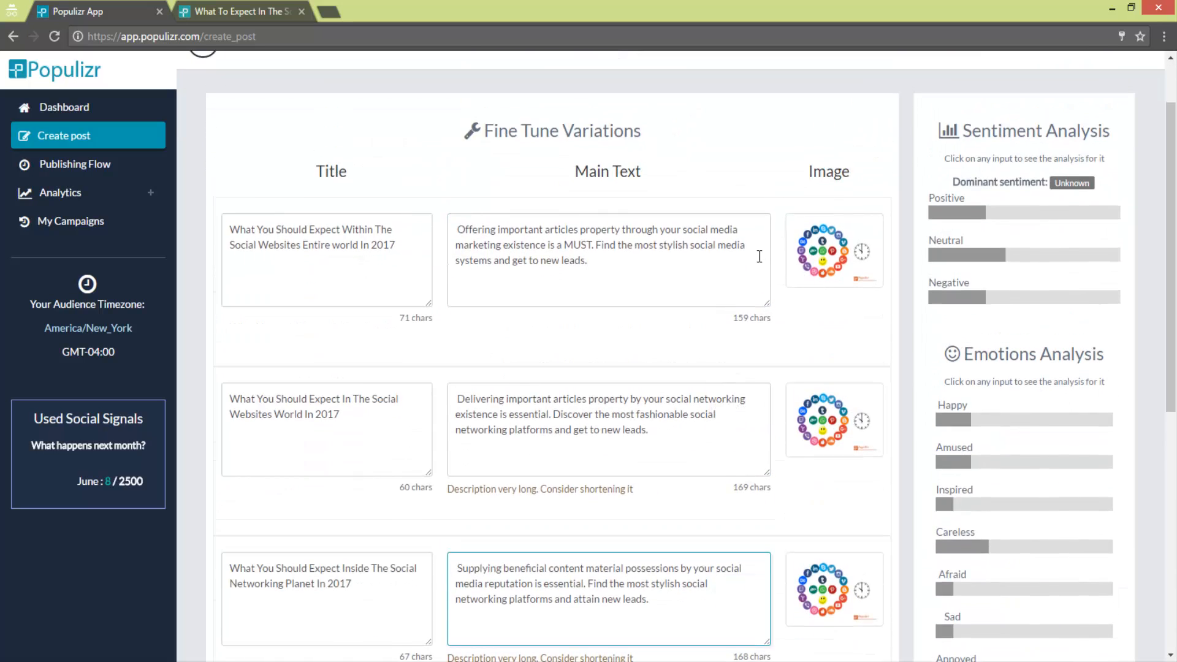
pyautogui.click(681, 237)
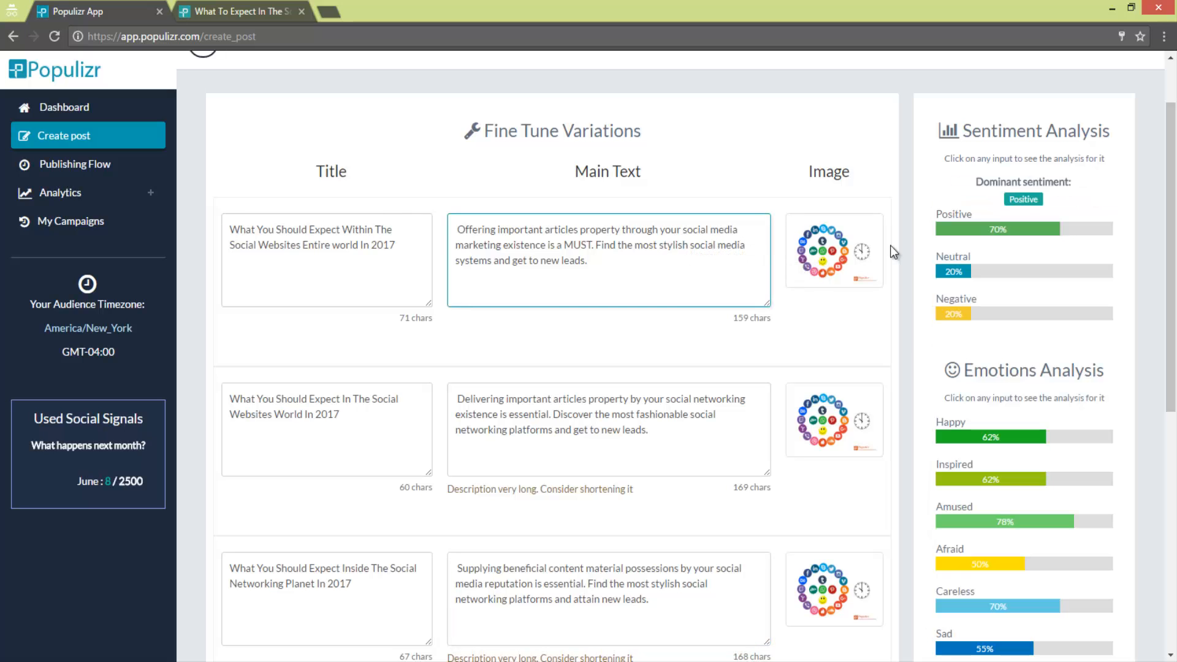
pyautogui.moveTo(1171, 190)
pyautogui.mouseDown()
pyautogui.moveTo(1161, 279)
pyautogui.moveTo(1162, 183)
pyautogui.mouseUp()
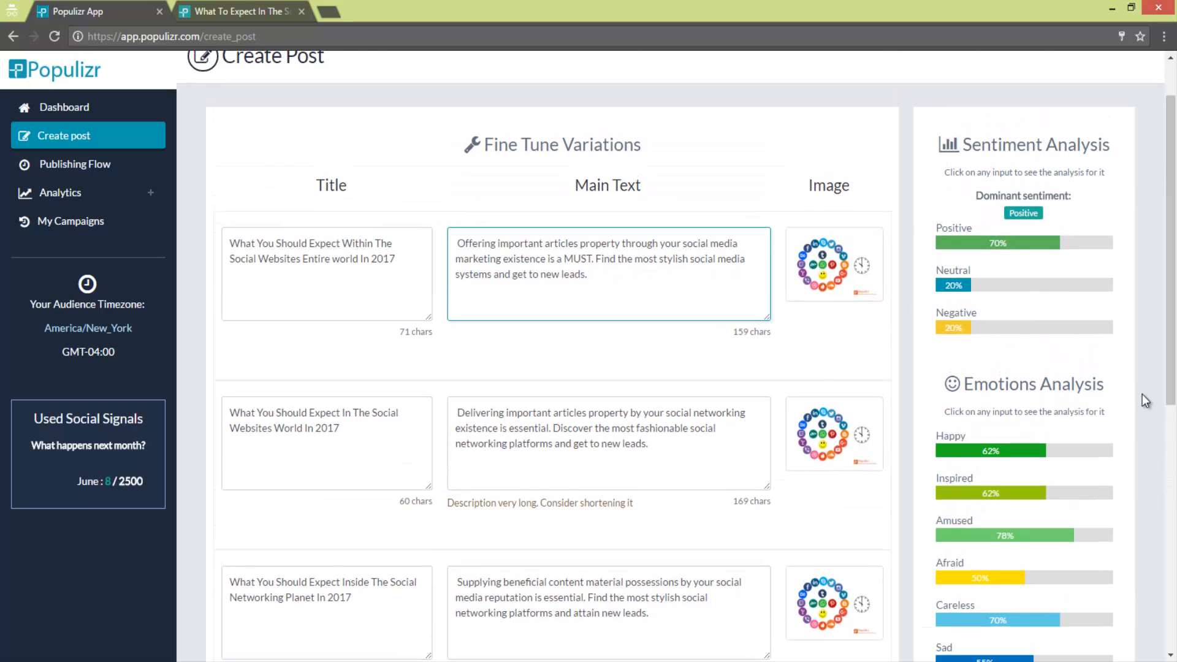
pyautogui.click(664, 444)
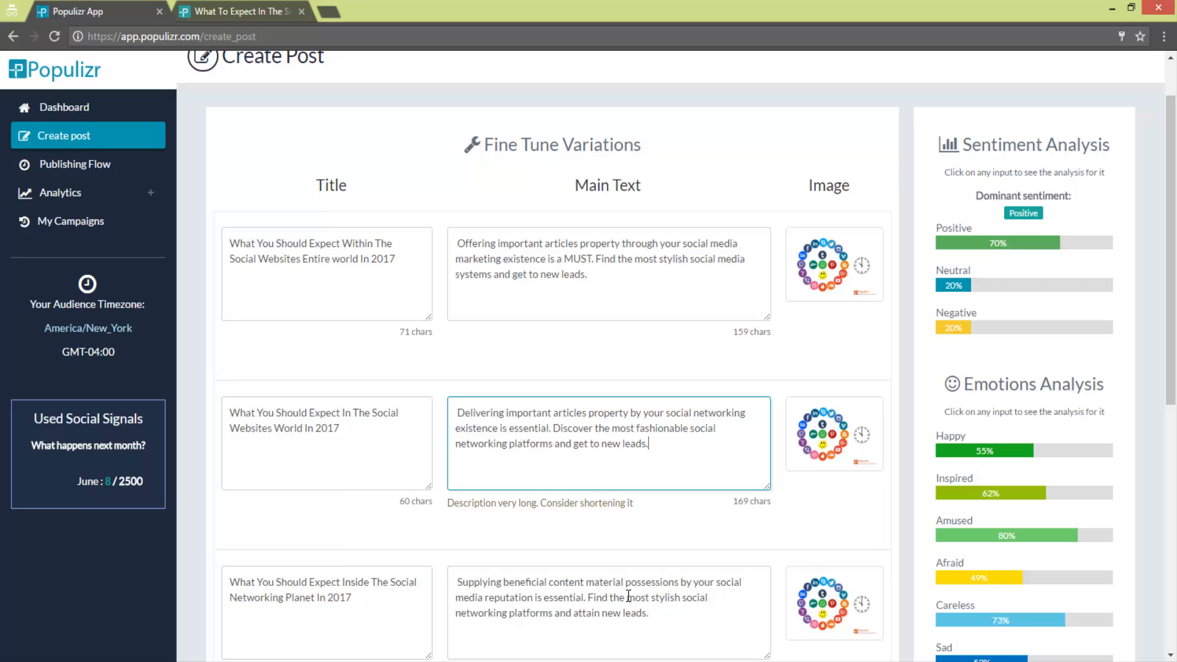
pyautogui.click(292, 439)
pyautogui.click(582, 428)
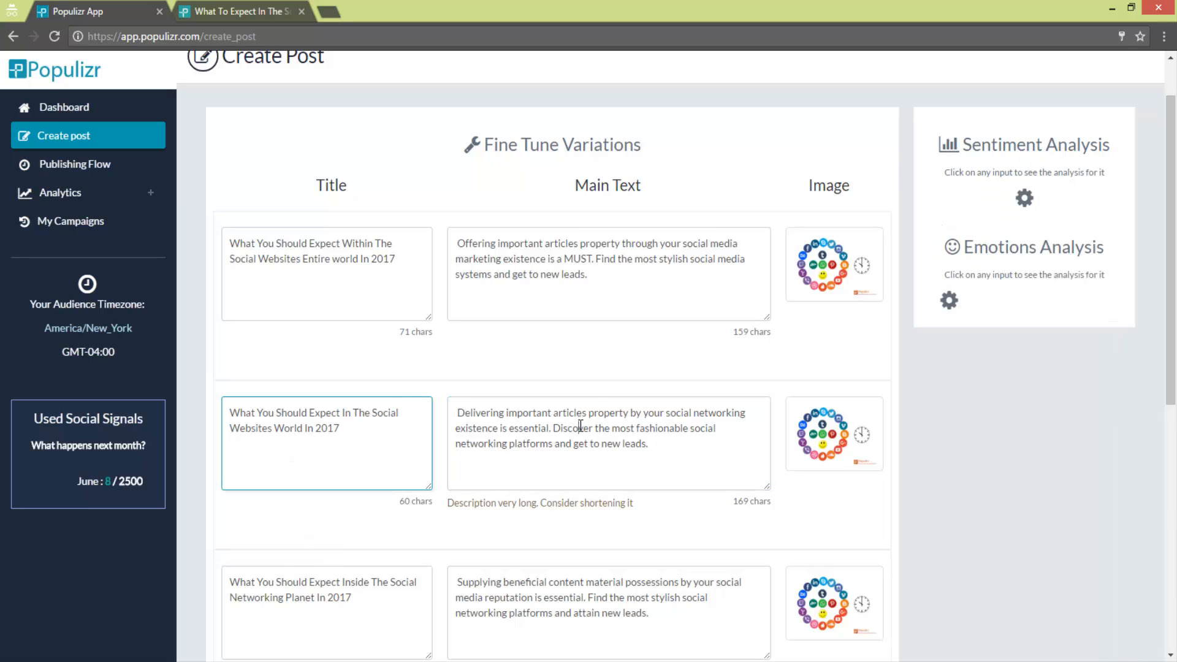
pyautogui.scroll(-2, 1175, 251)
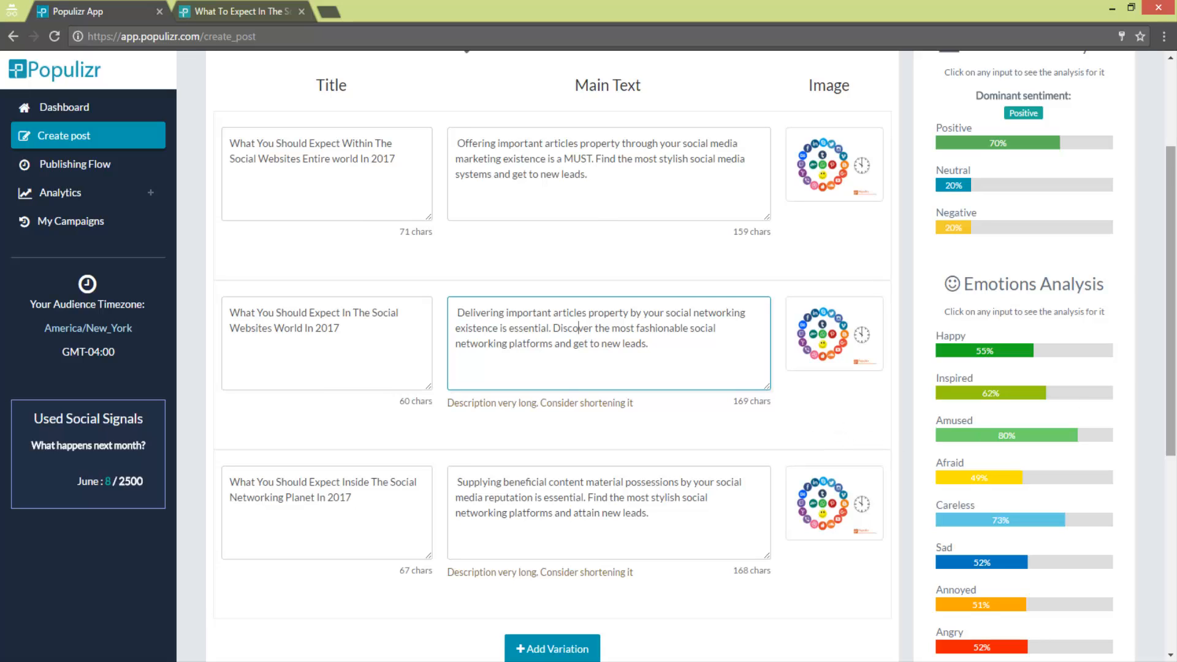
# - Add two more variations to the campaign and check the resulting spin and variation count in the hashtag settings
pyautogui.moveTo(1173, 319); pyautogui.dragTo(1176, 524)
pyautogui.click(585, 532)
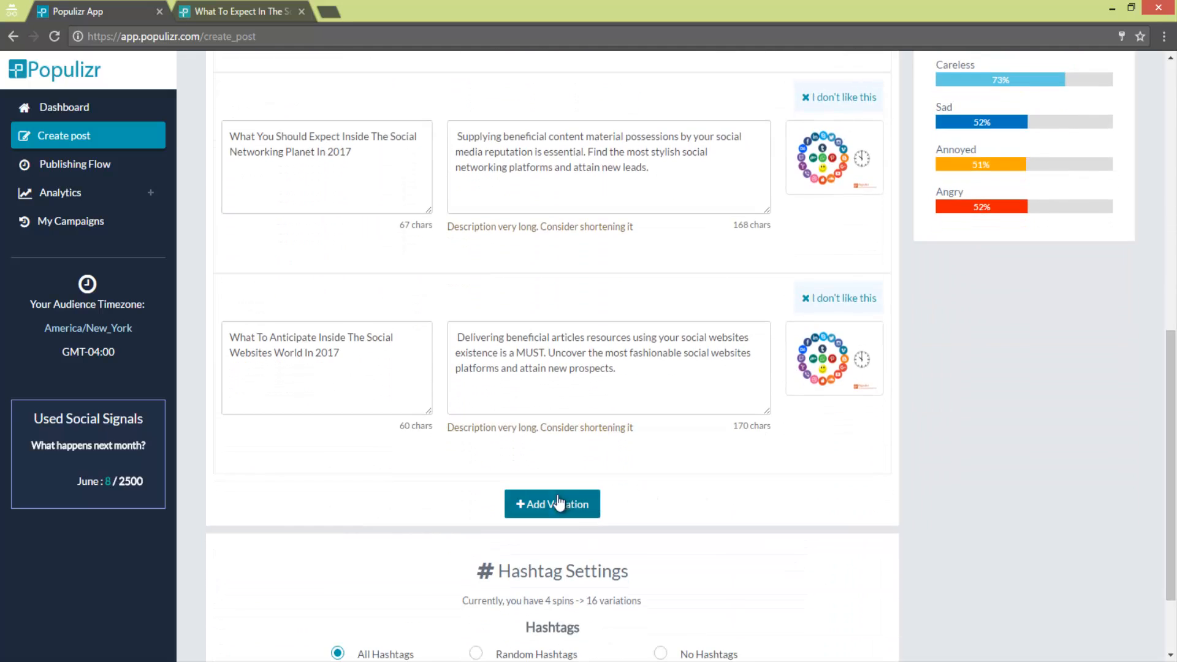
pyautogui.click(539, 500)
pyautogui.moveTo(1175, 431); pyautogui.dragTo(1168, 508)
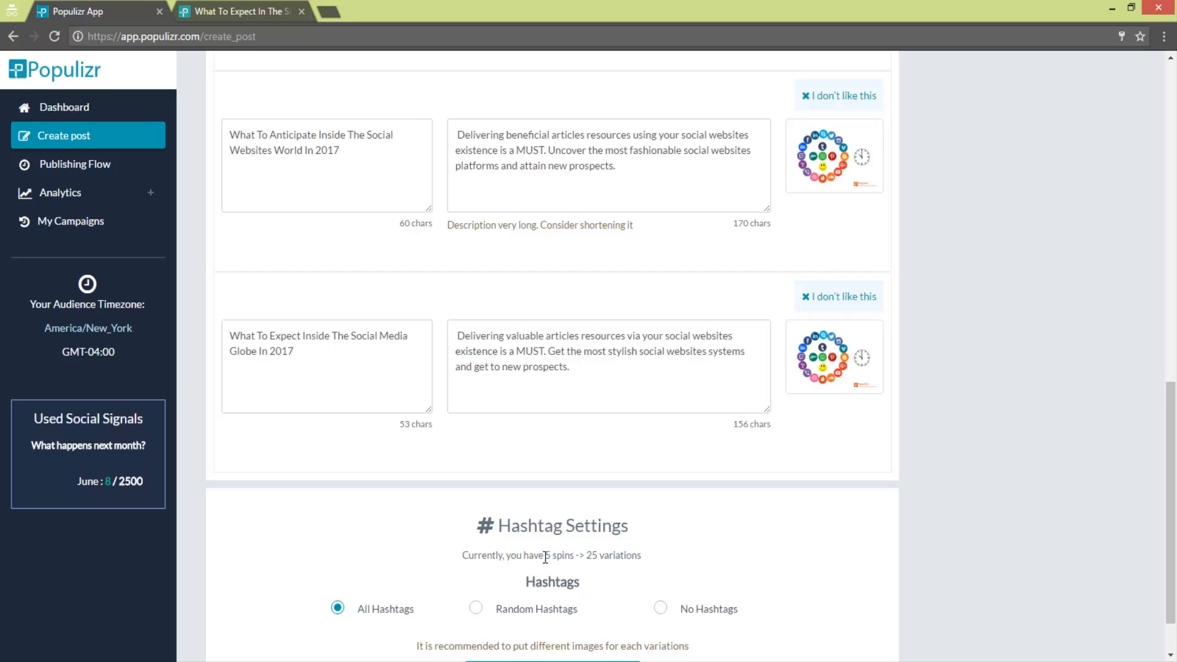
pyautogui.moveTo(544, 558); pyautogui.dragTo(642, 558)
pyautogui.click(721, 551)
# - Delete one of the five post variations and confirm the deletion
pyautogui.scroll(1, 853, 481)
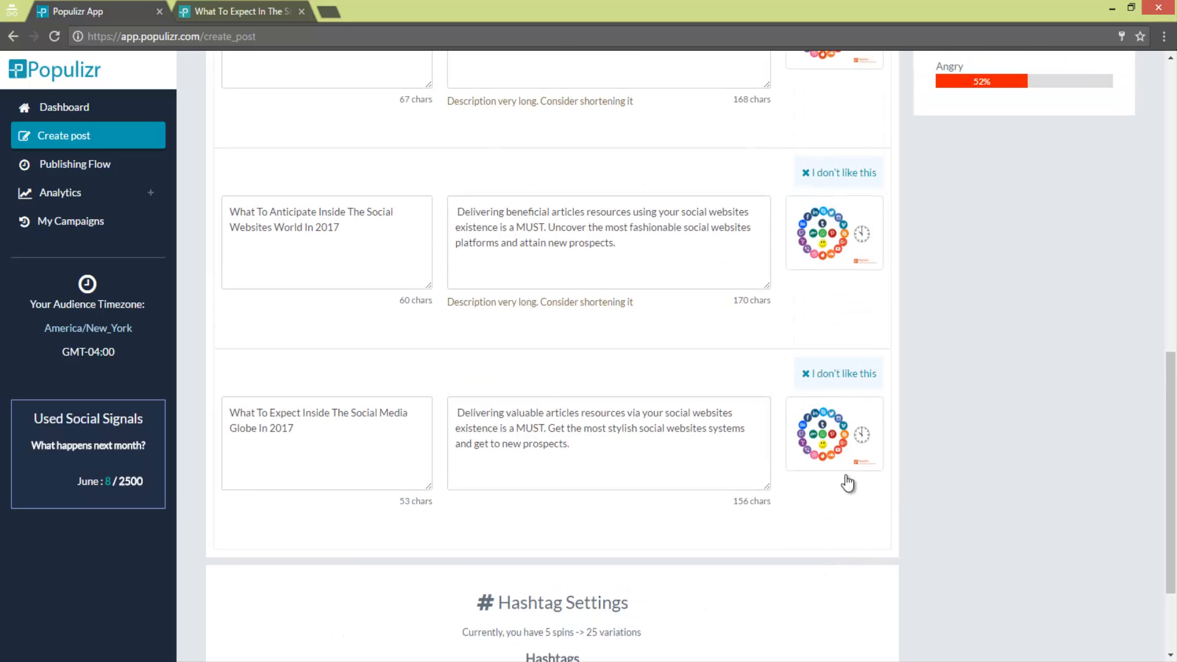
pyautogui.scroll(1, 1018, 371)
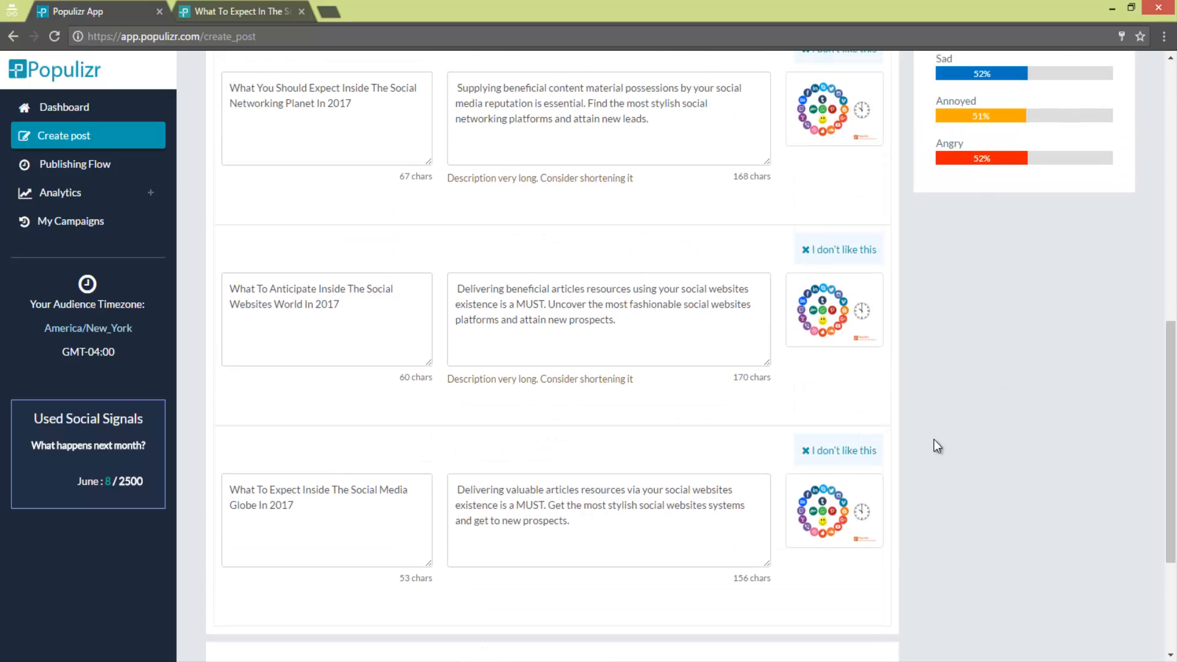
pyautogui.click(866, 451)
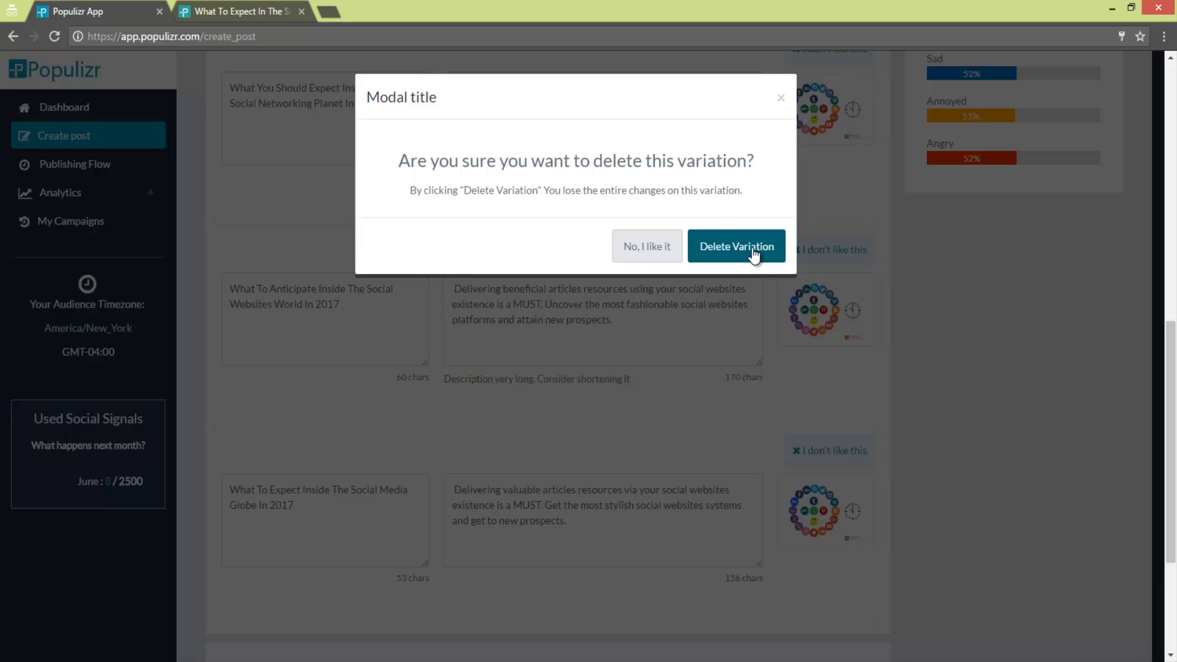
pyautogui.click(754, 253)
# - Cut "and get to new leads" from the first variation's main text, ending it with a period, and refresh its analysis
pyautogui.scroll(5, 977, 448)
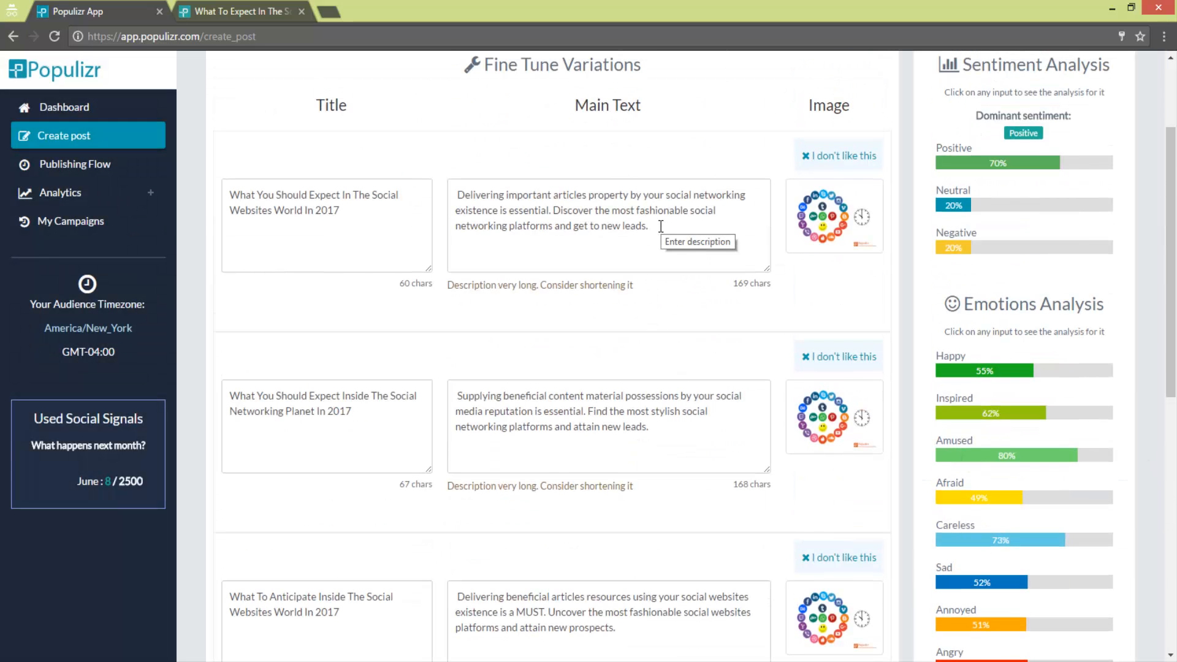
pyautogui.moveTo(652, 226); pyautogui.dragTo(554, 229)
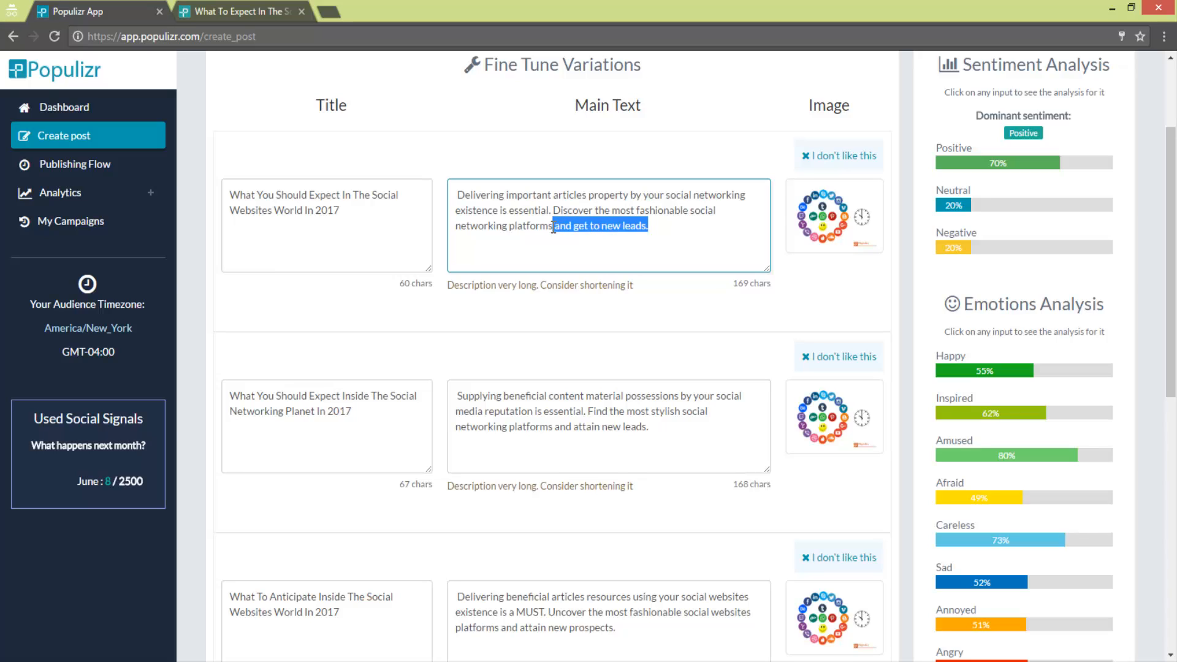
pyautogui.press('BackSpace')
pyautogui.write('.')
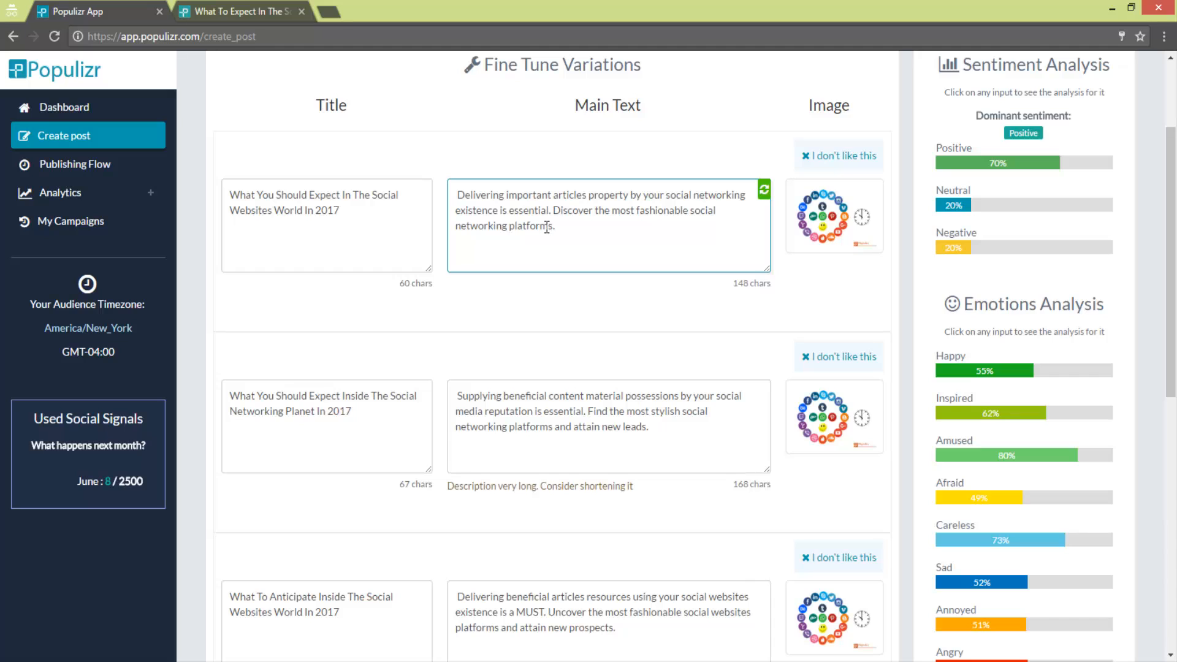
pyautogui.scroll(1, 585, 239)
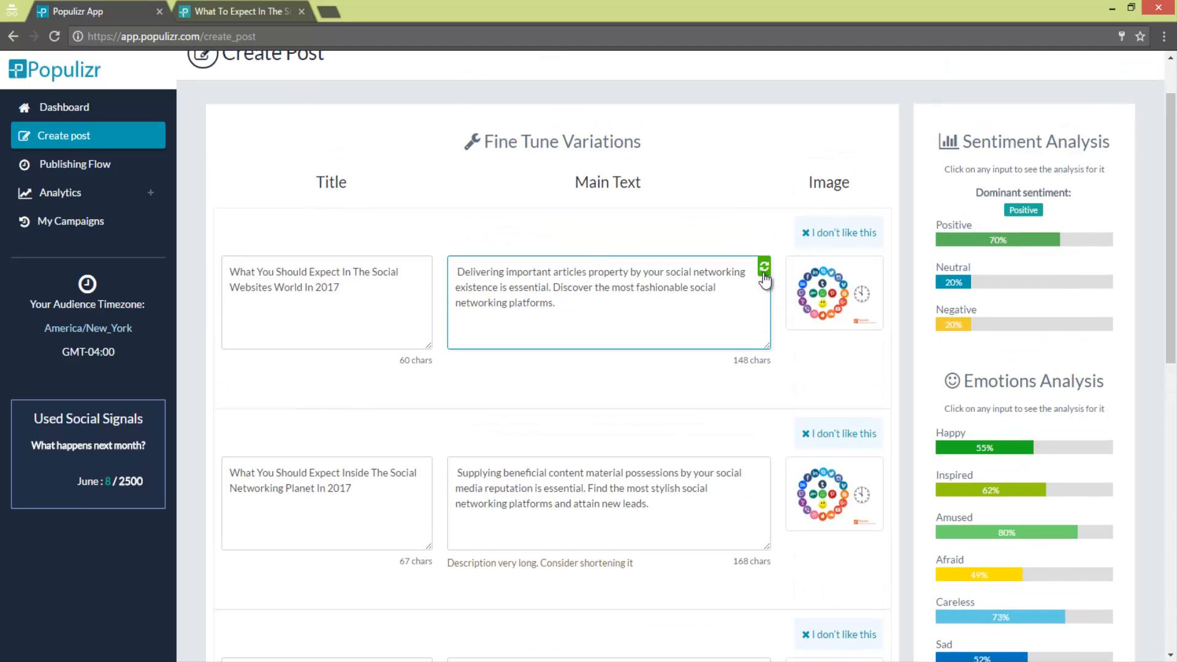
pyautogui.click(764, 269)
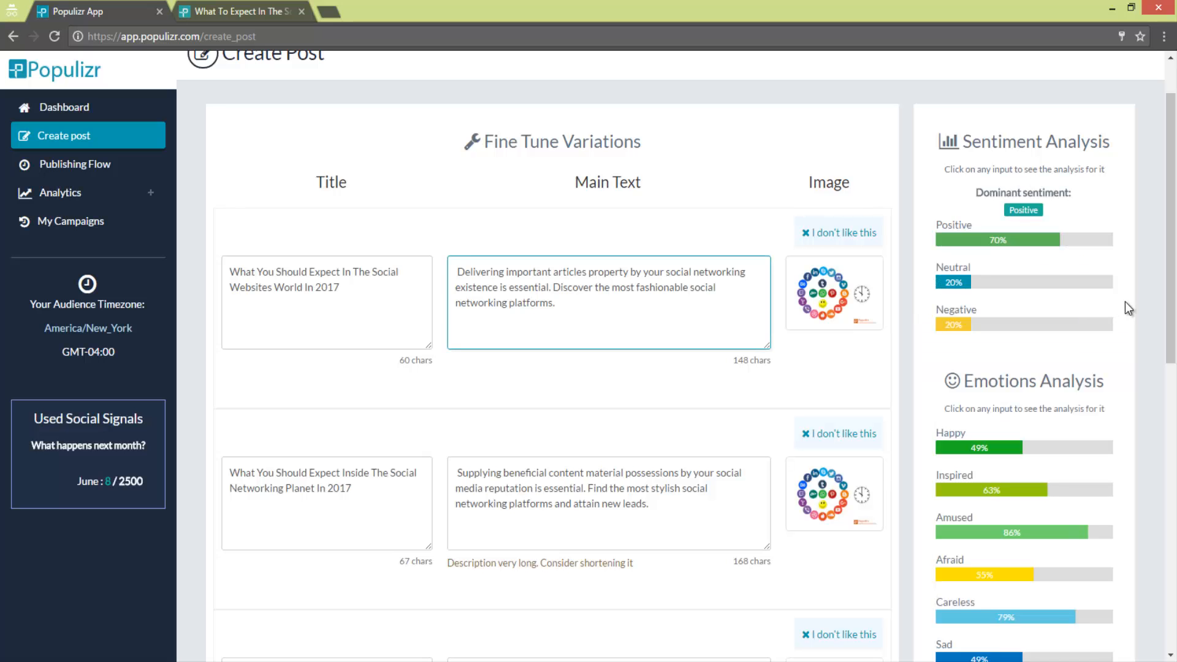
# - Assign suggested images: Community Ahead sign to the second variation, phone app icons to the third, Content Is King word cloud to the fourth
pyautogui.moveTo(1171, 272); pyautogui.dragTo(1175, 346)
pyautogui.click(850, 353)
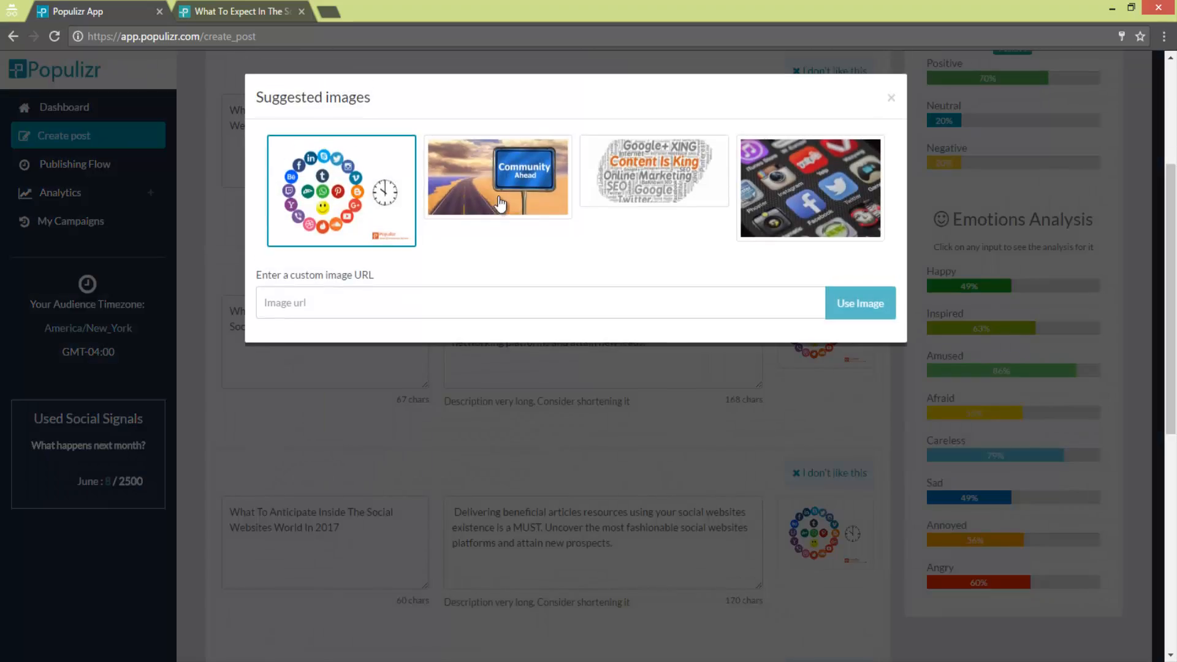
pyautogui.click(498, 172)
pyautogui.scroll(-4, 833, 331)
pyautogui.click(832, 296)
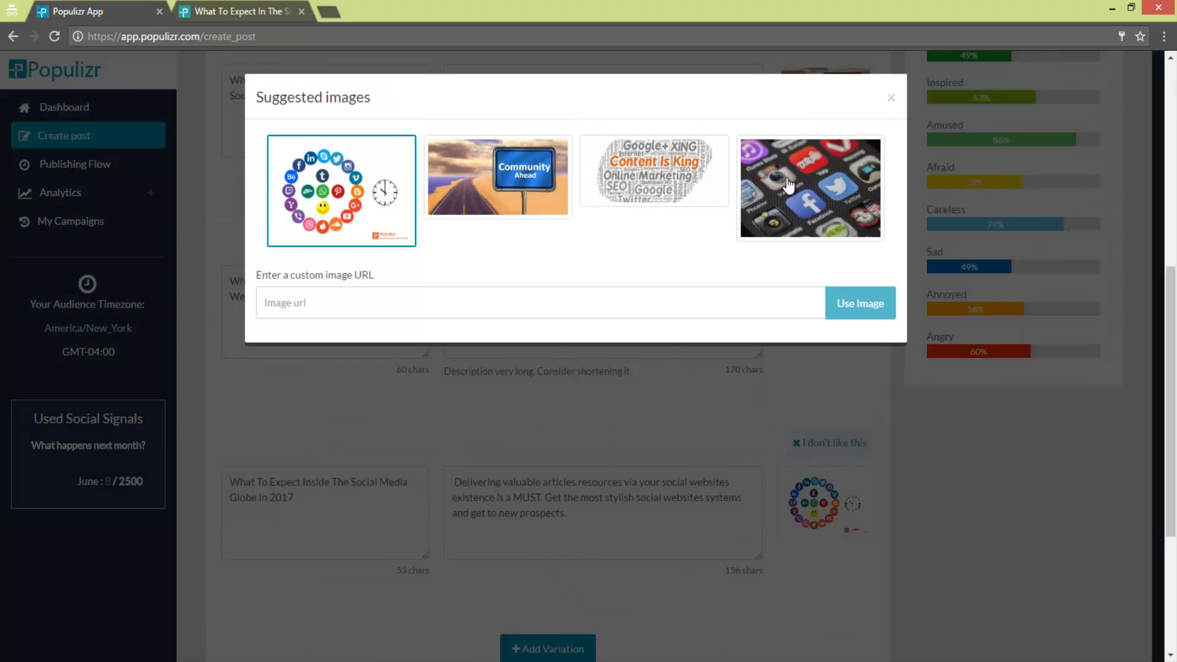
pyautogui.click(809, 169)
pyautogui.scroll(-3, 854, 336)
pyautogui.click(824, 351)
pyautogui.click(644, 177)
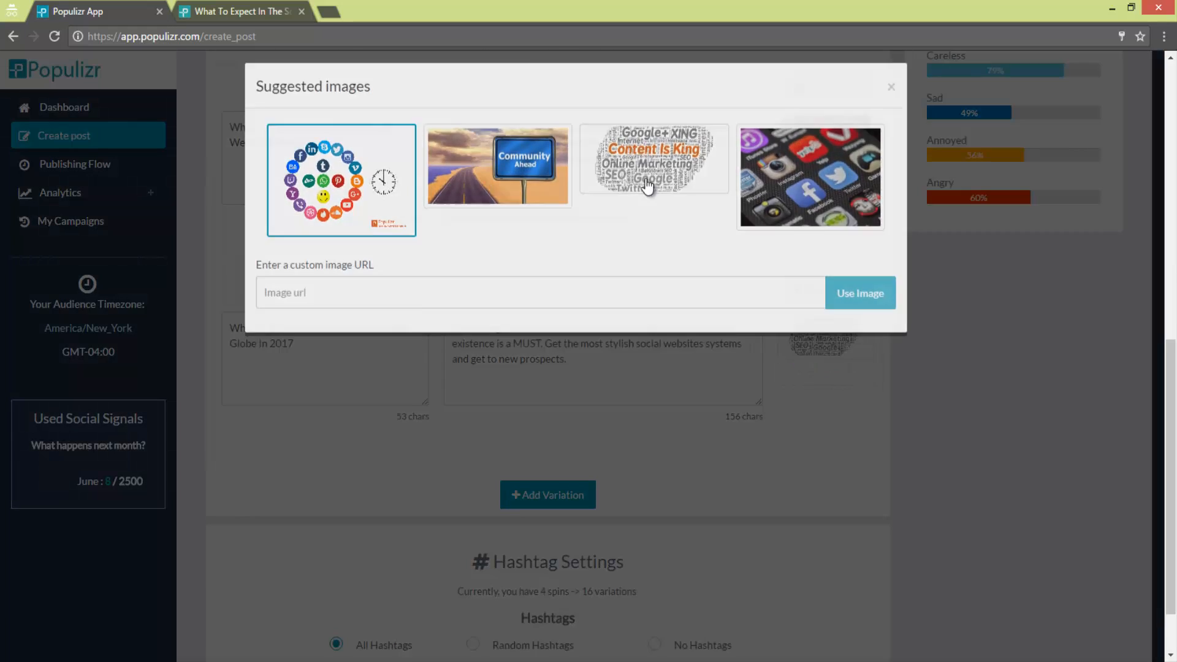
# - Set the campaign's hashtags to Random Hashtags and proceed to the variations preview
pyautogui.scroll(-2, 683, 423)
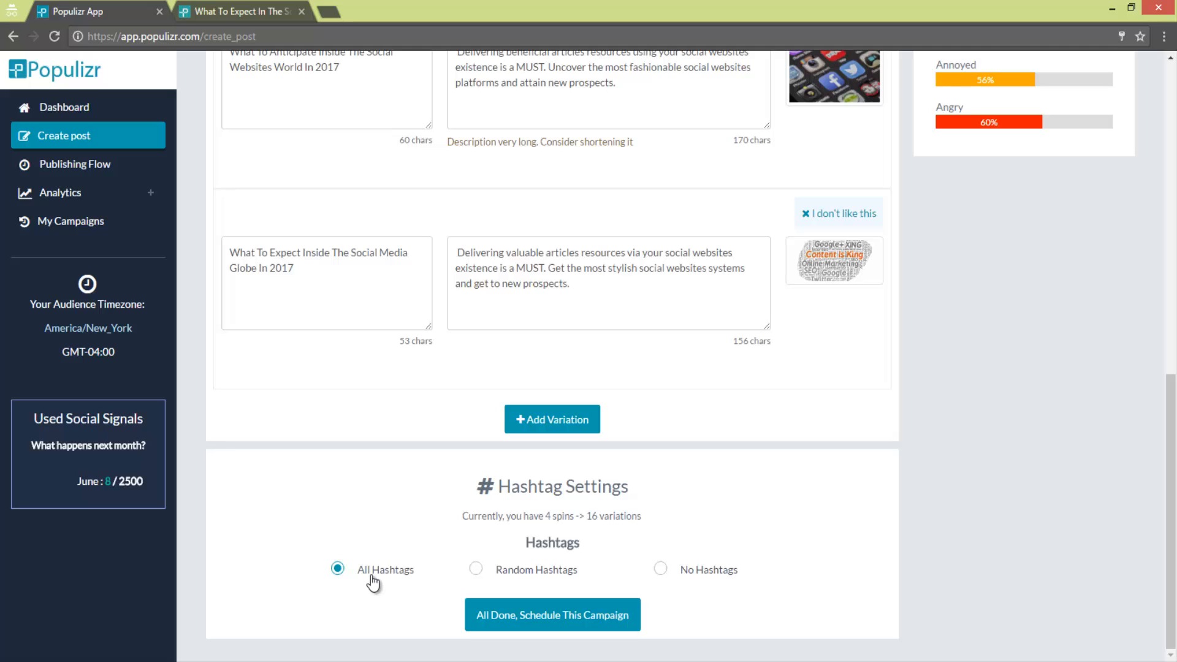
pyautogui.click(495, 574)
pyautogui.click(662, 576)
pyautogui.click(538, 570)
pyautogui.click(576, 628)
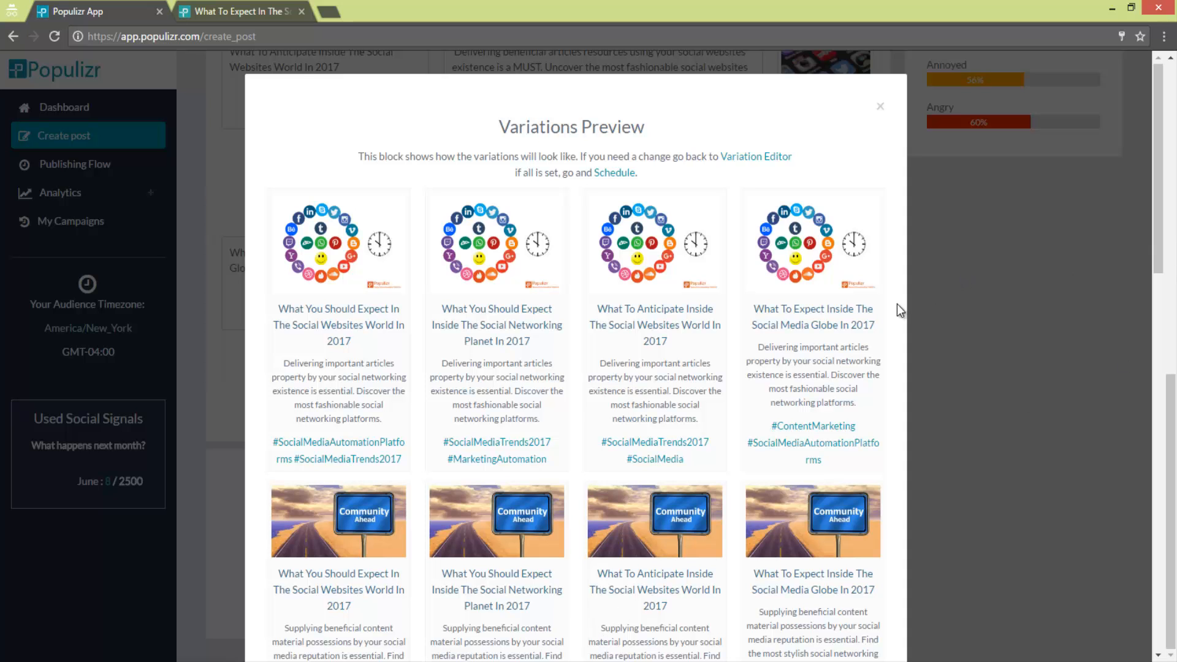
# - Review all previewed variations with their images and hashtags, and approve them for scheduling
pyautogui.scroll(-8, 823, 329)
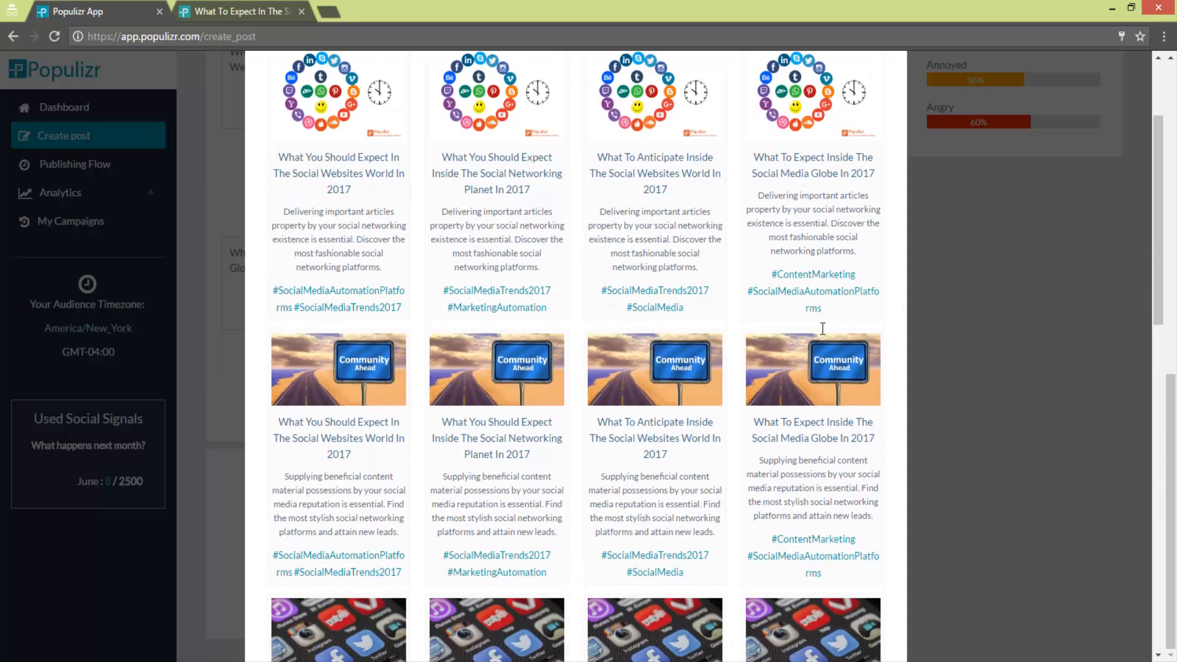
pyautogui.scroll(-10, 822, 329)
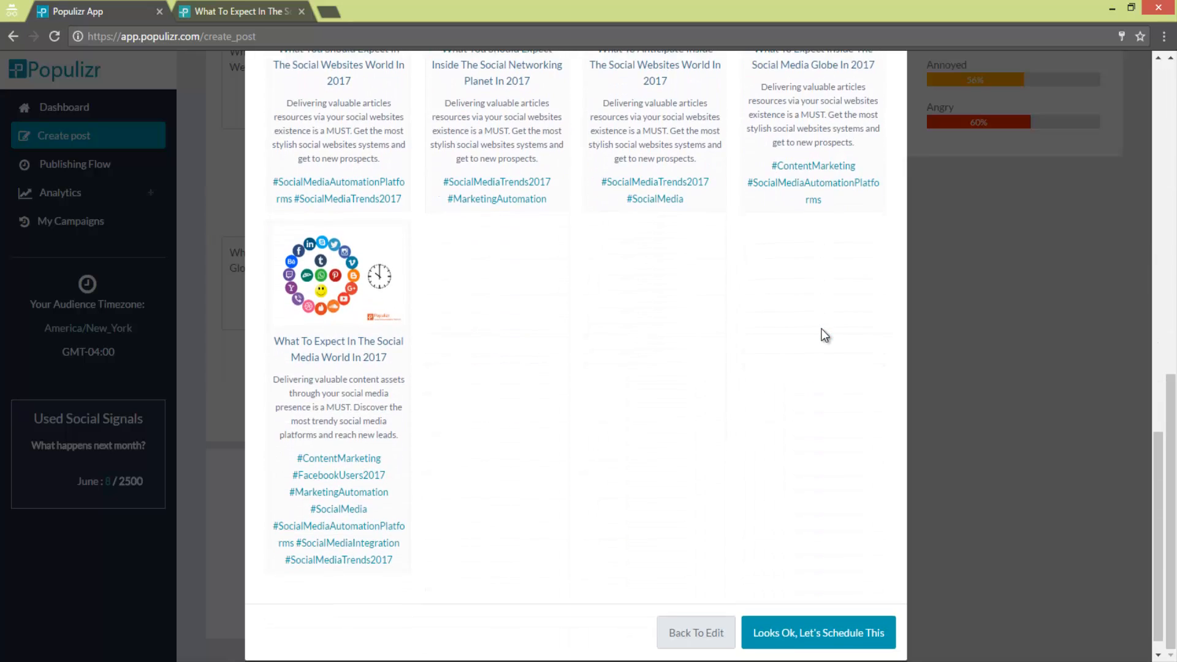
pyautogui.scroll(-1, 822, 329)
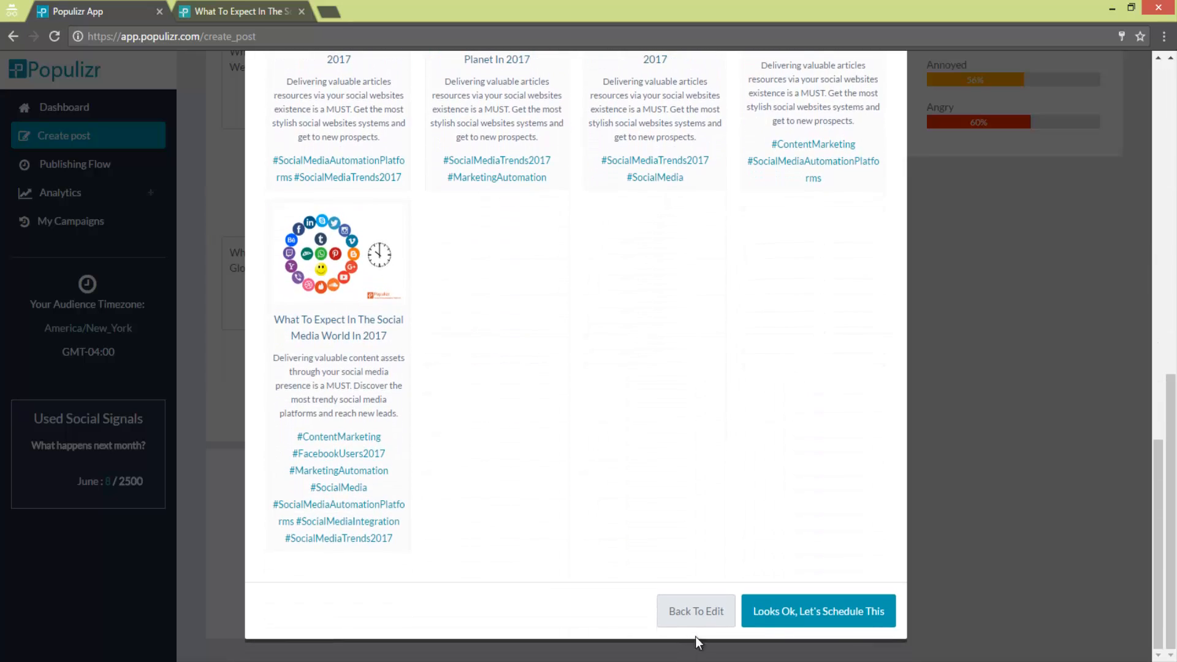
pyautogui.click(841, 624)
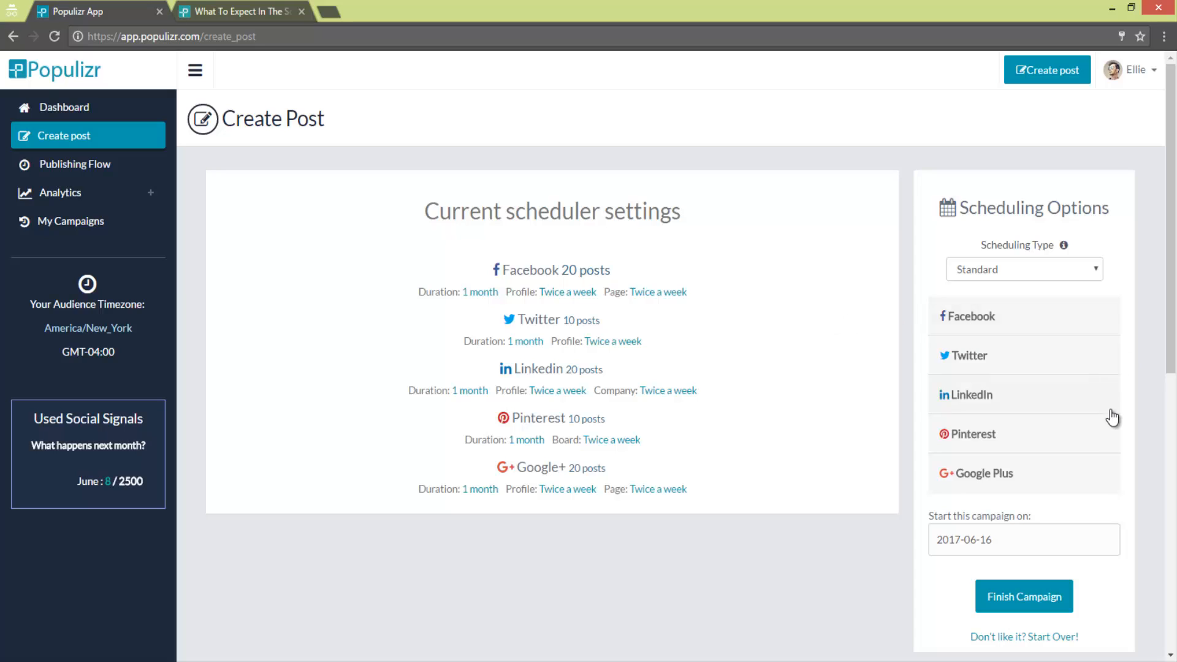
# - Switch the scheduling type to Promotional and back to Standard to compare the posting duration and frequency per network
pyautogui.click(1065, 273)
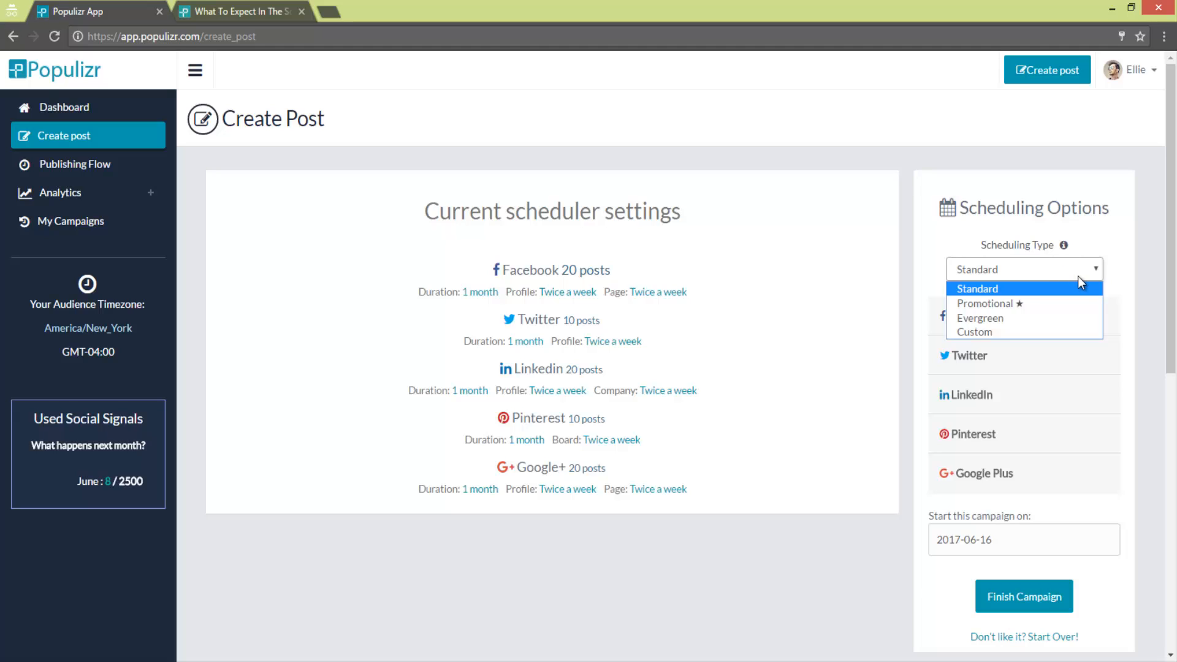
pyautogui.click(1071, 303)
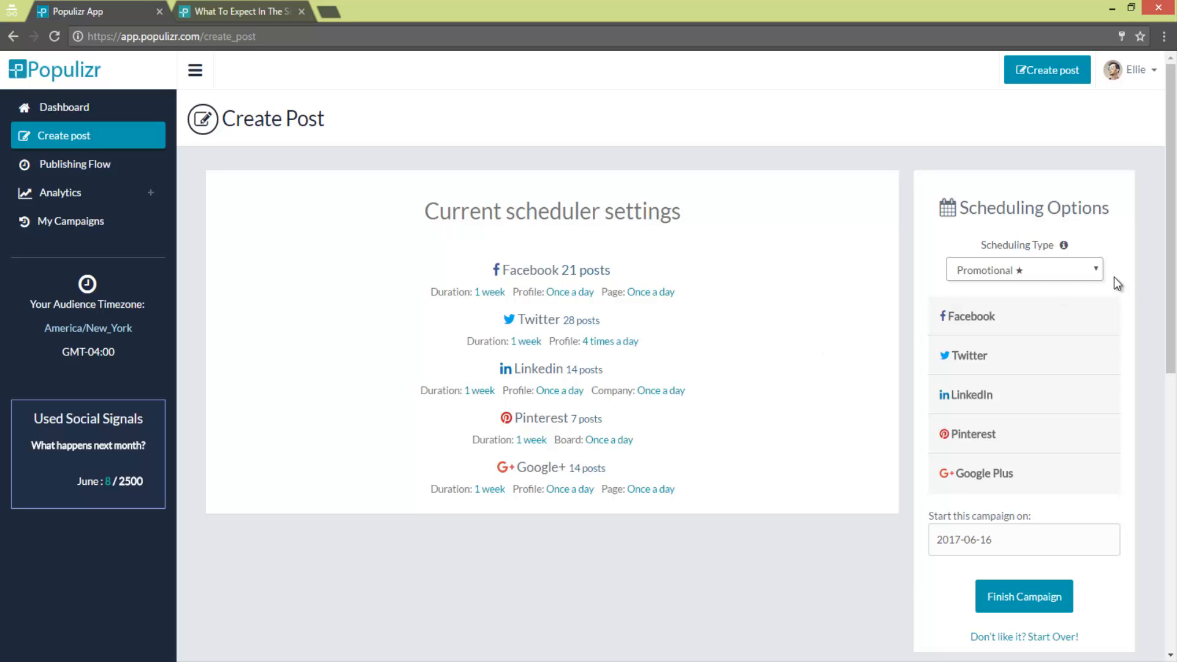
pyautogui.click(1095, 270)
pyautogui.click(1043, 290)
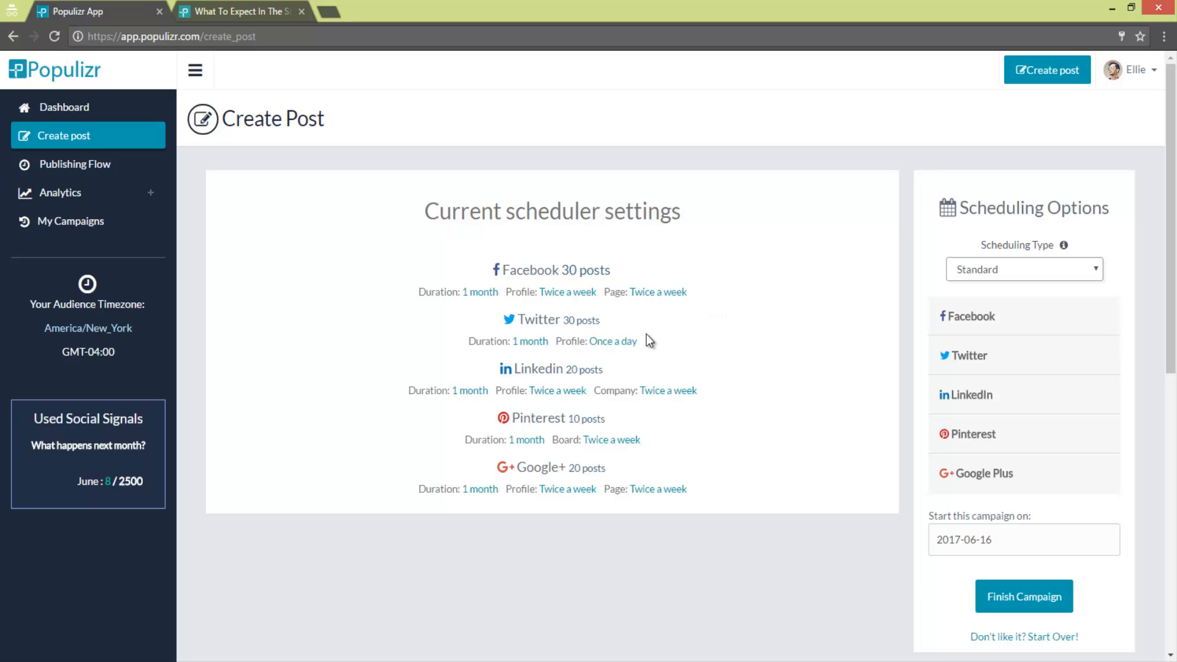
pyautogui.moveTo(627, 342); pyautogui.dragTo(580, 342)
pyautogui.click(678, 336)
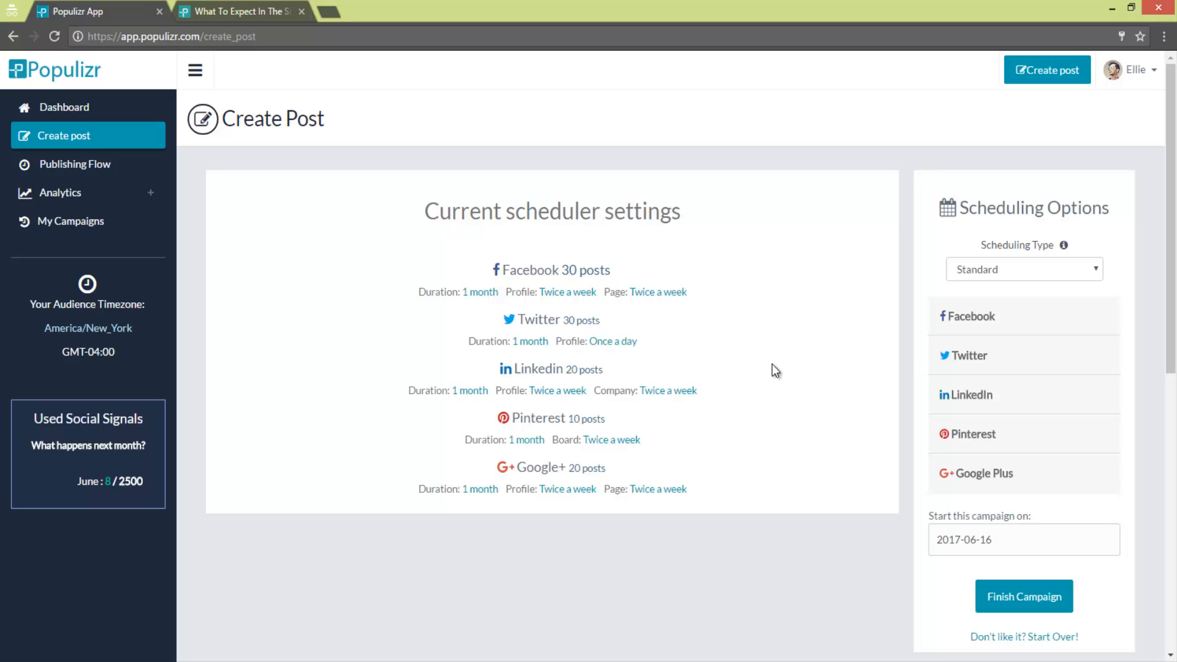
# - Set the scheduling type to Evergreen and open the Facebook scheduling options
pyautogui.click(1089, 274)
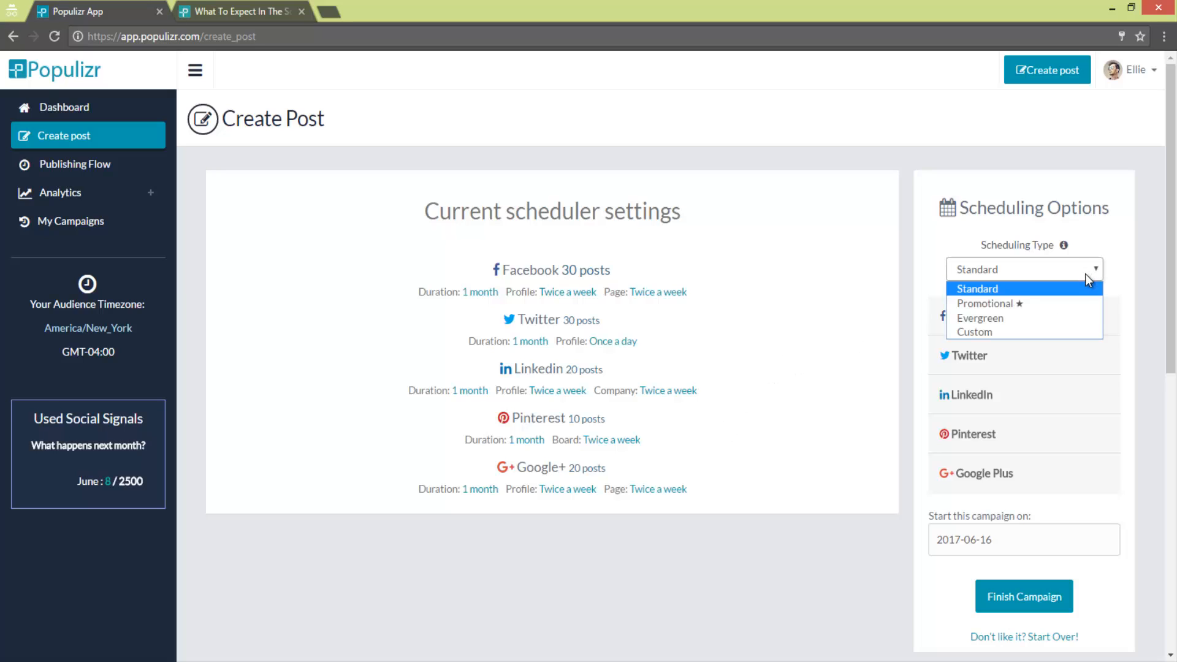
pyautogui.click(1089, 317)
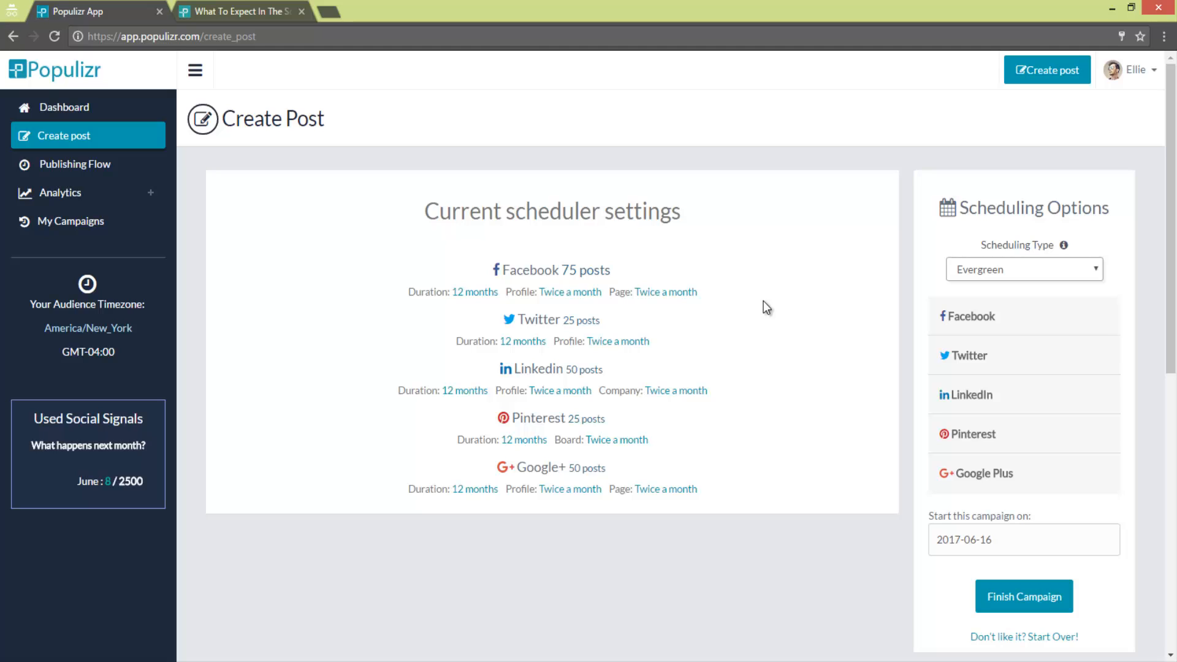
pyautogui.click(1031, 320)
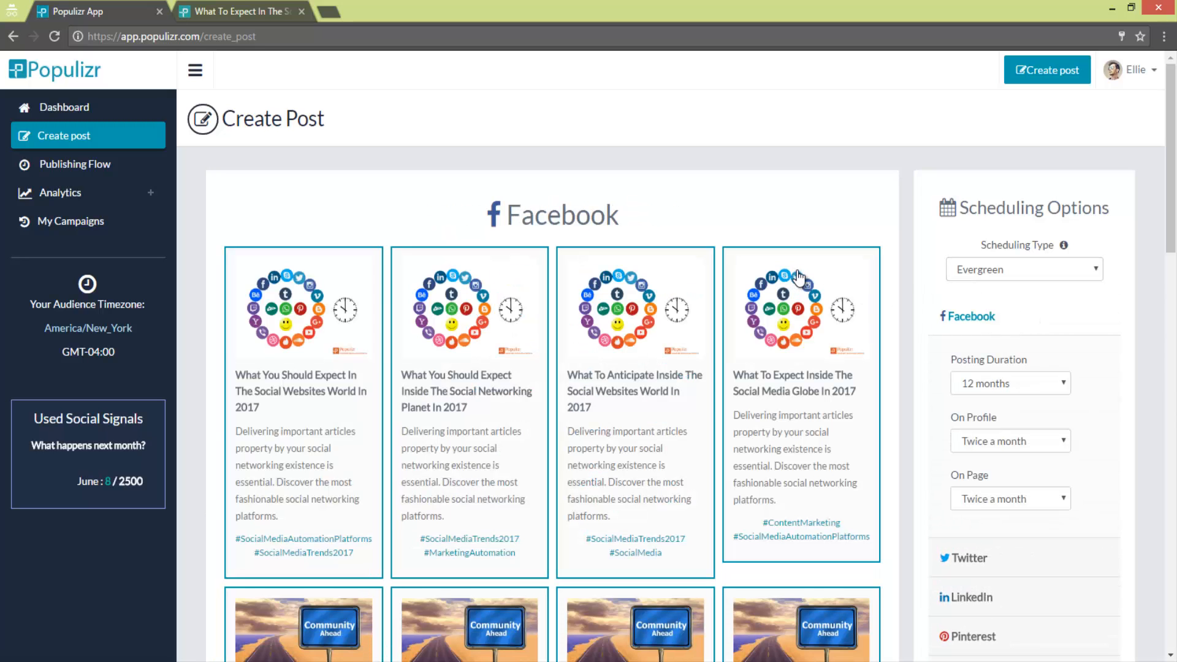
# - Review the Facebook variations and deselect a few, including the fourth in the first and third rows and the third in the second row
pyautogui.scroll(-1, 797, 277)
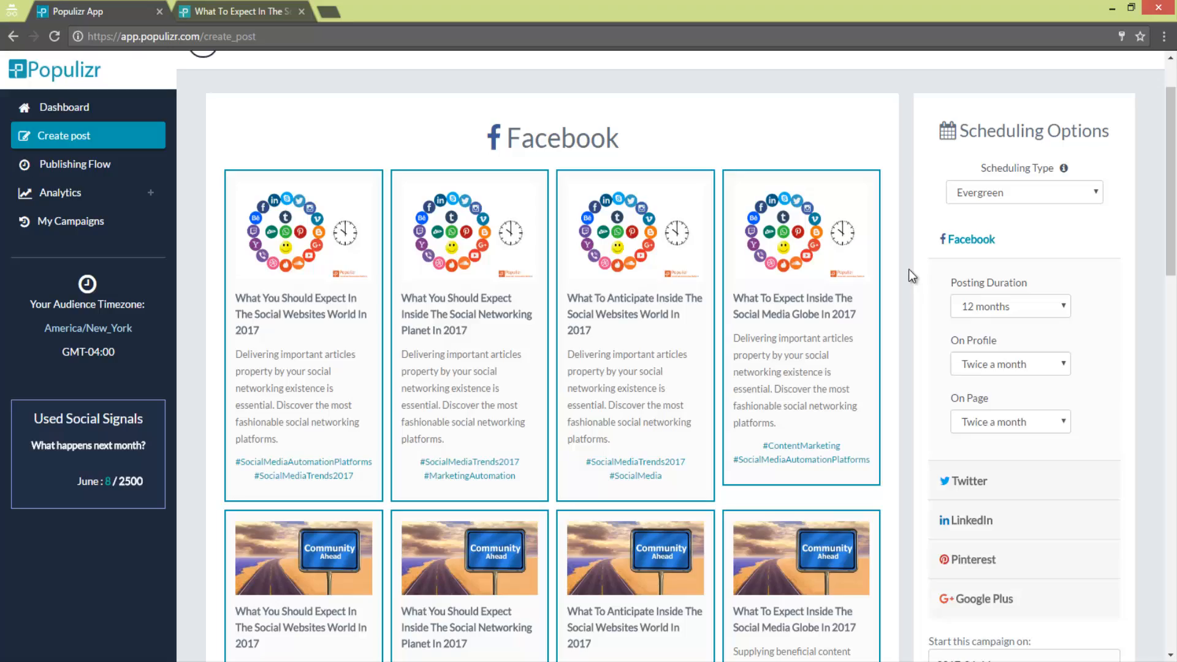
pyautogui.scroll(-7, 885, 276)
pyautogui.scroll(-6, 884, 271)
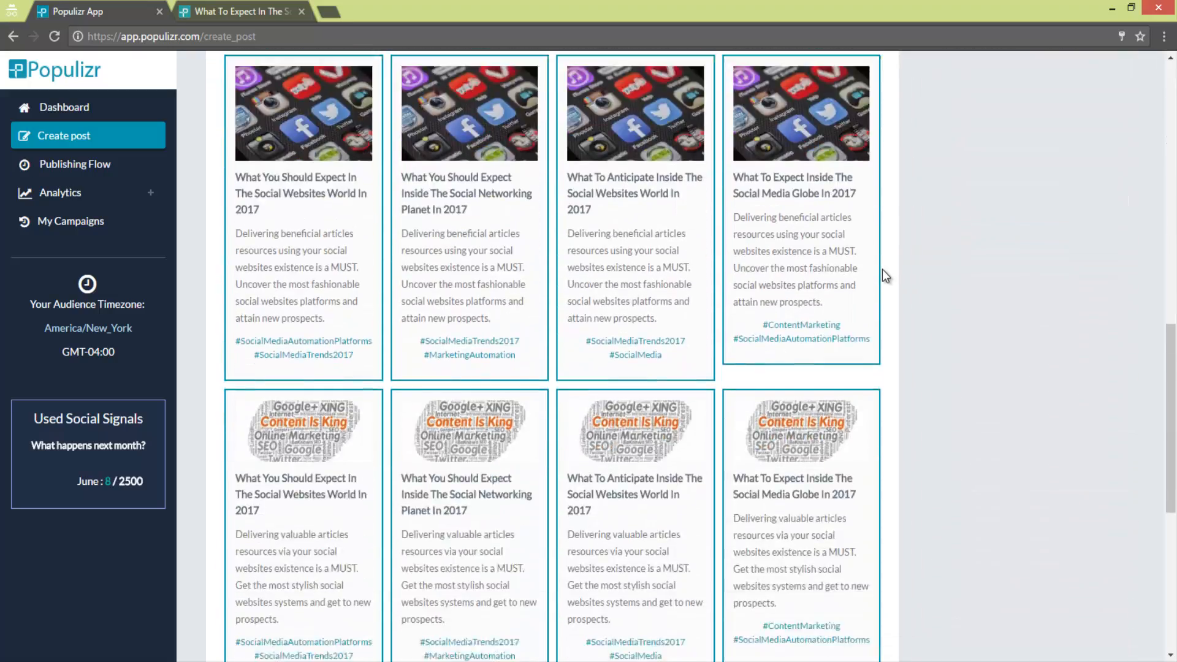
pyautogui.scroll(8, 883, 271)
pyautogui.scroll(7, 885, 276)
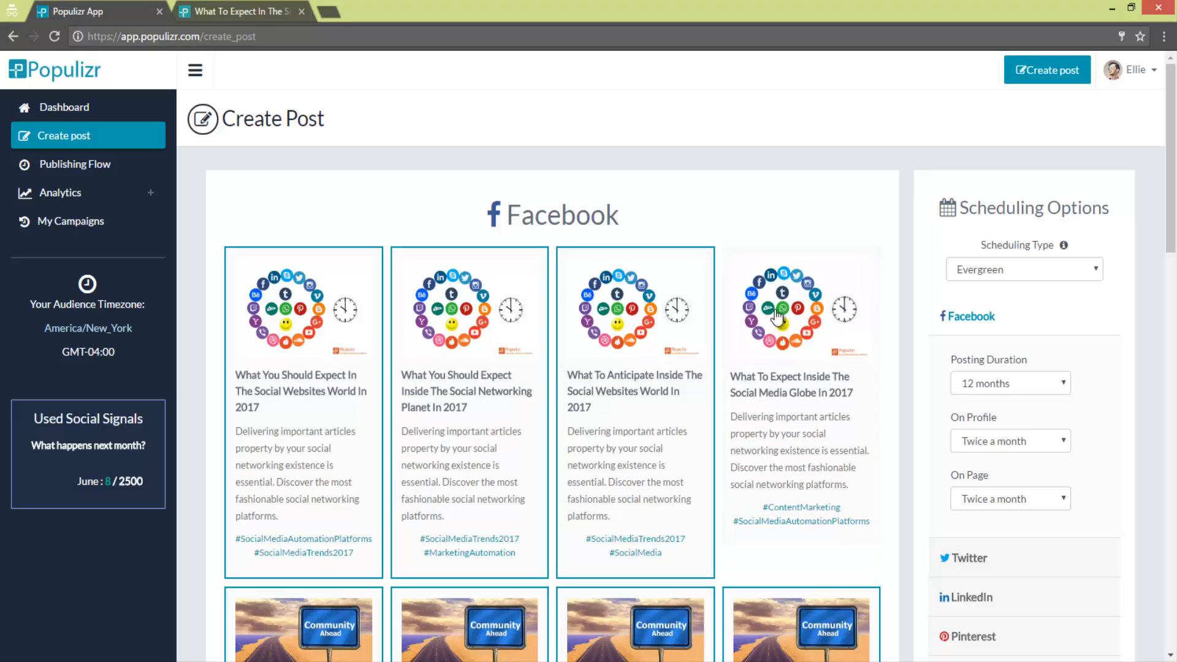
pyautogui.scroll(-4, 698, 318)
pyautogui.scroll(-5, 698, 319)
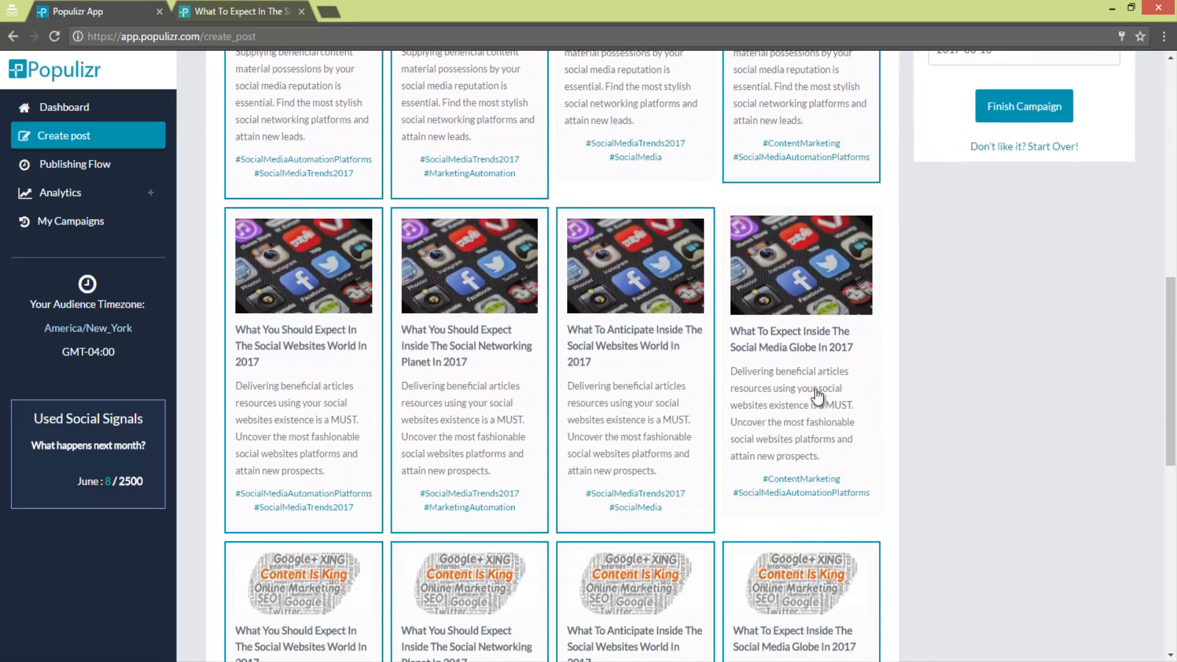
pyautogui.scroll(-1, 789, 387)
pyautogui.scroll(4, 880, 288)
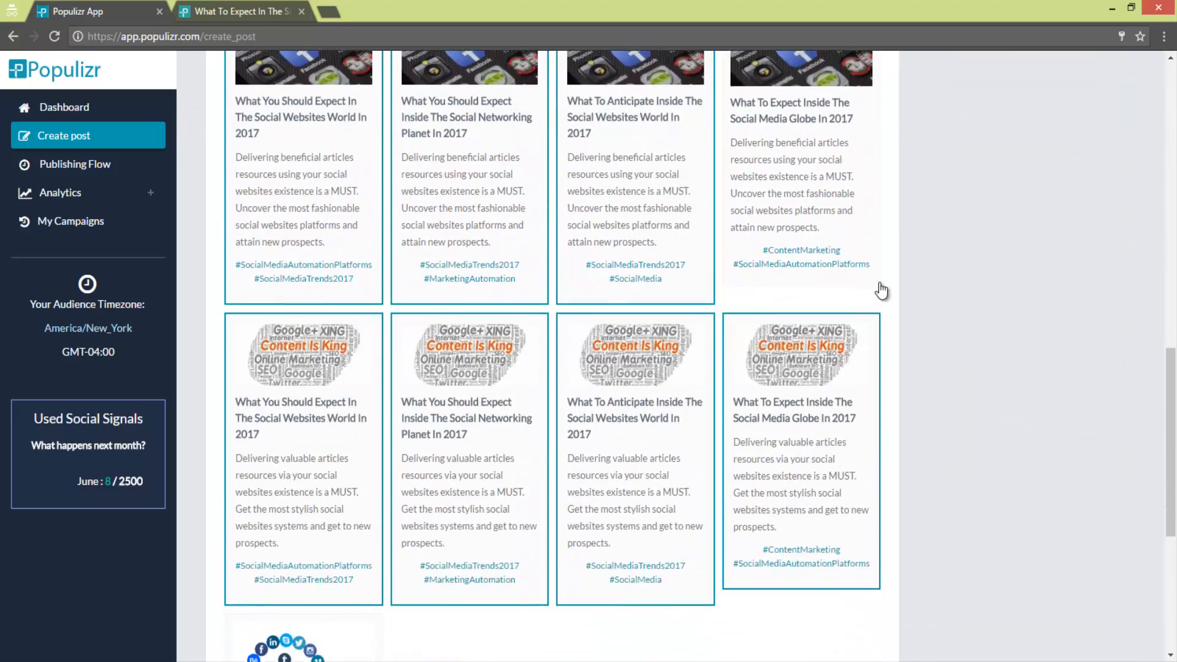
pyautogui.scroll(6, 883, 286)
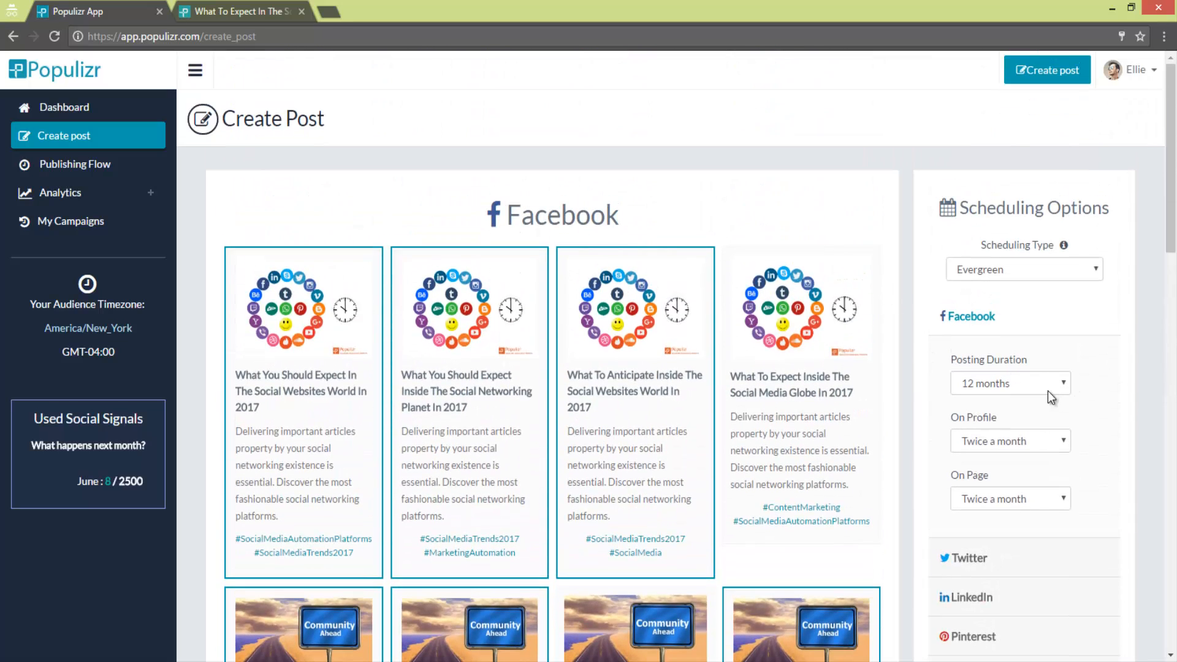
# - Set the Facebook posting duration to 1 month and the profile frequency to once a week
pyautogui.click(1043, 388)
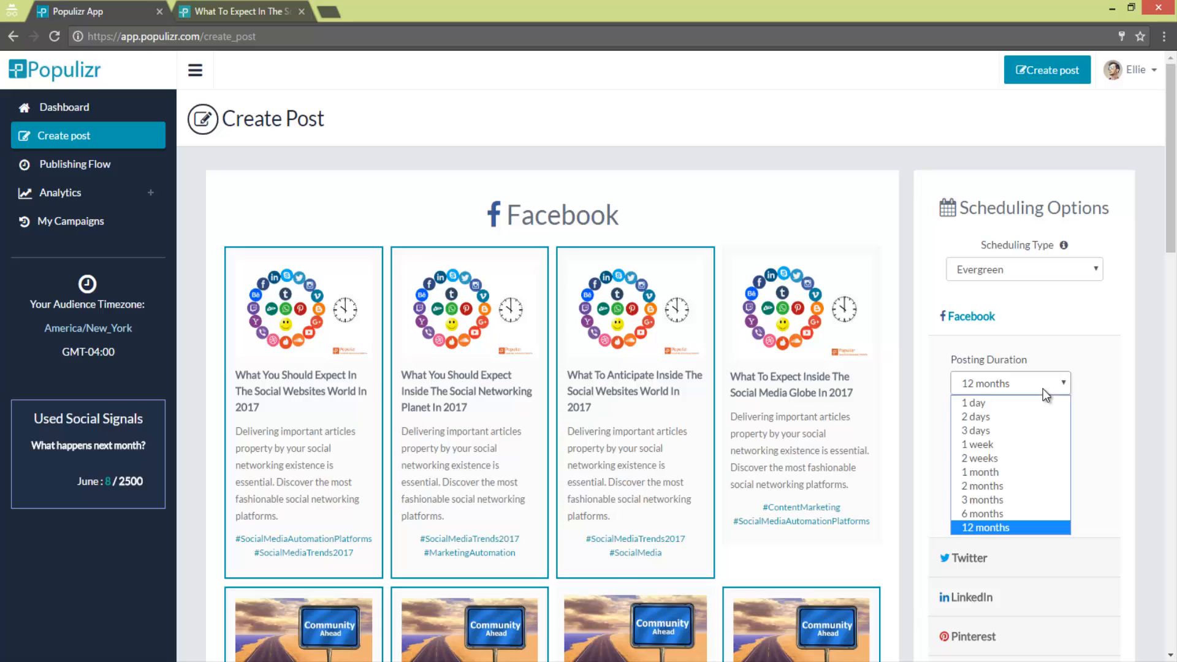
pyautogui.click(1020, 470)
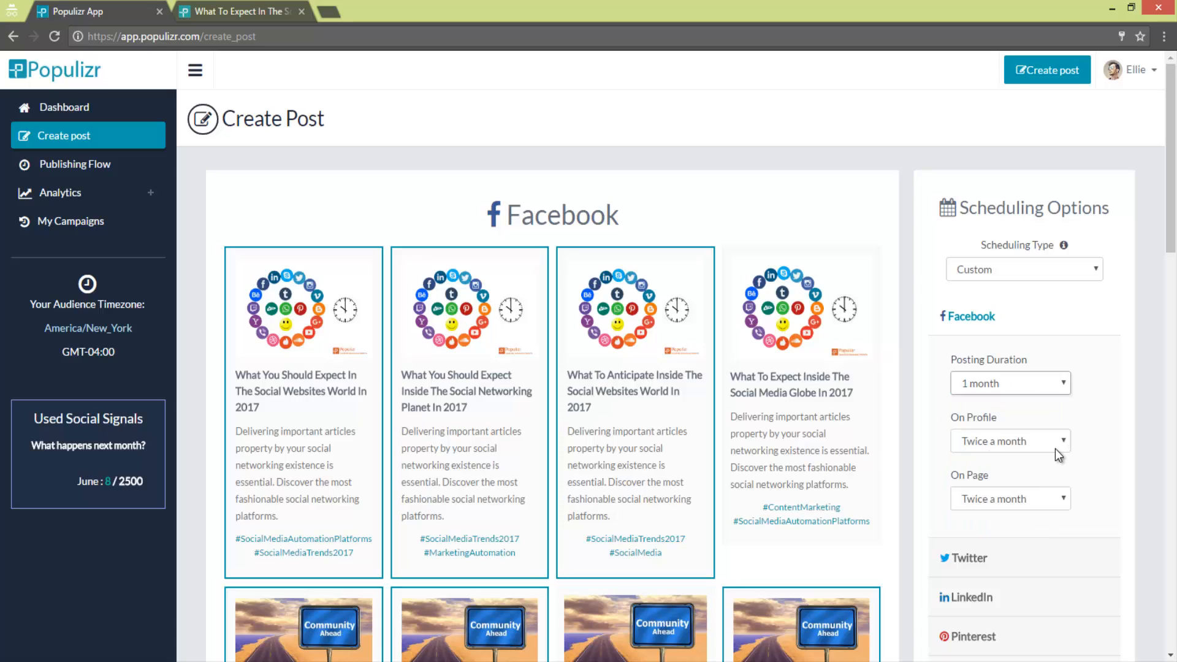
pyautogui.click(1055, 444)
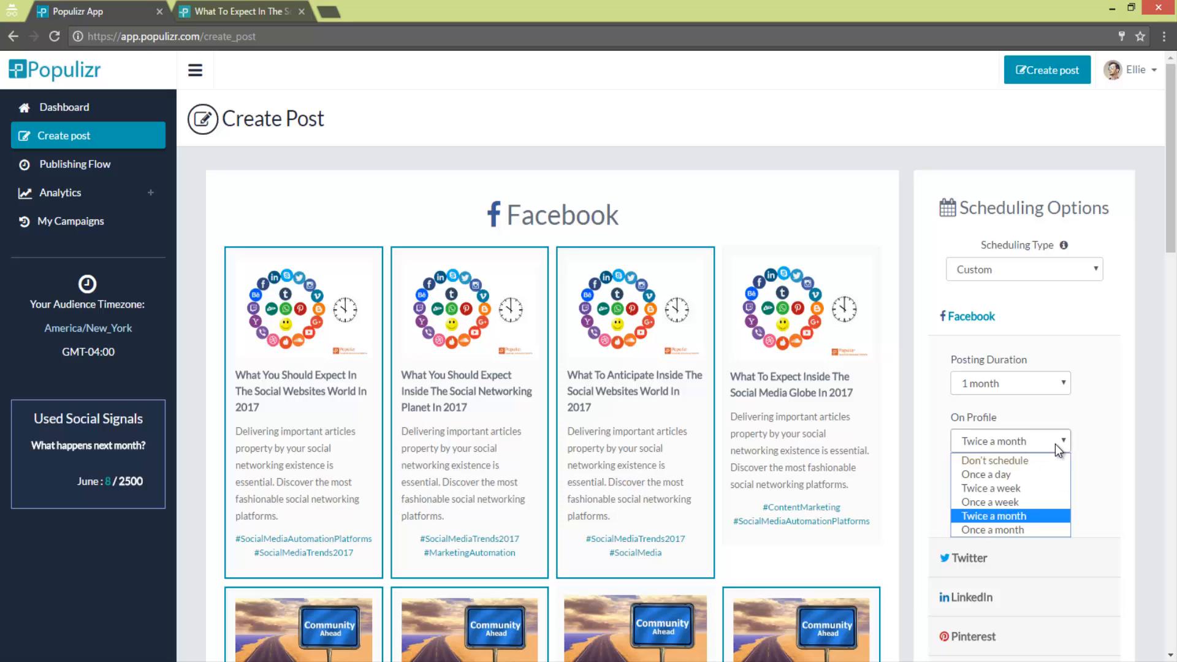
pyautogui.click(1029, 503)
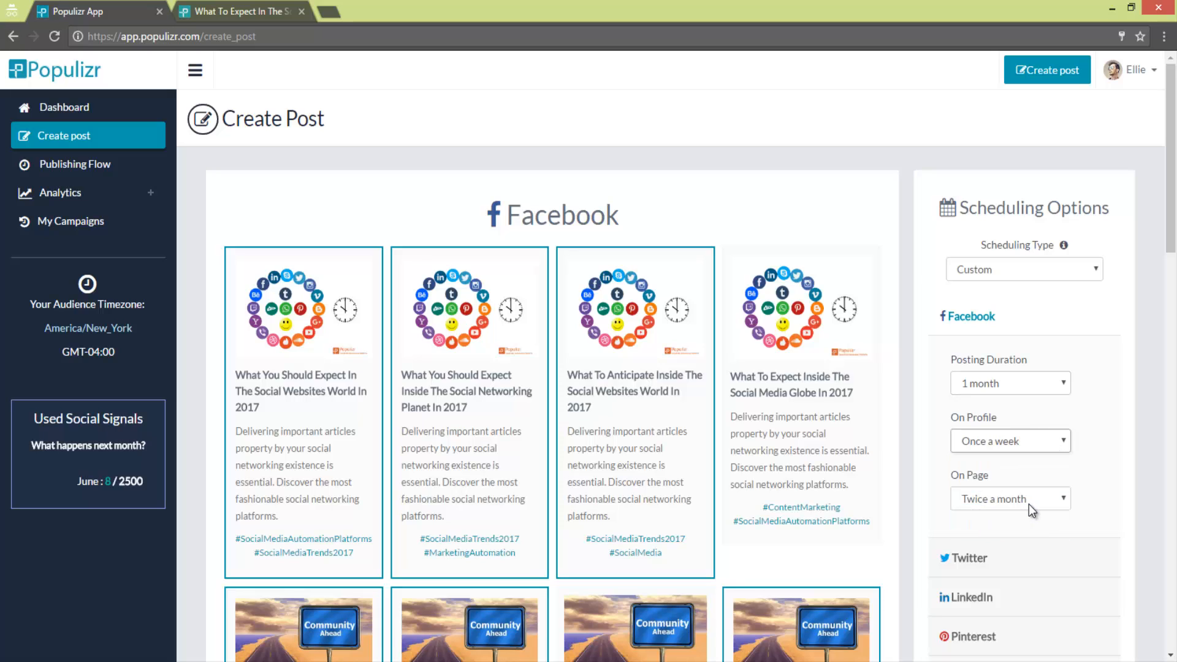
# - Set the Facebook posting duration to 3 months and the profile frequency to twice a month
pyautogui.click(1040, 384)
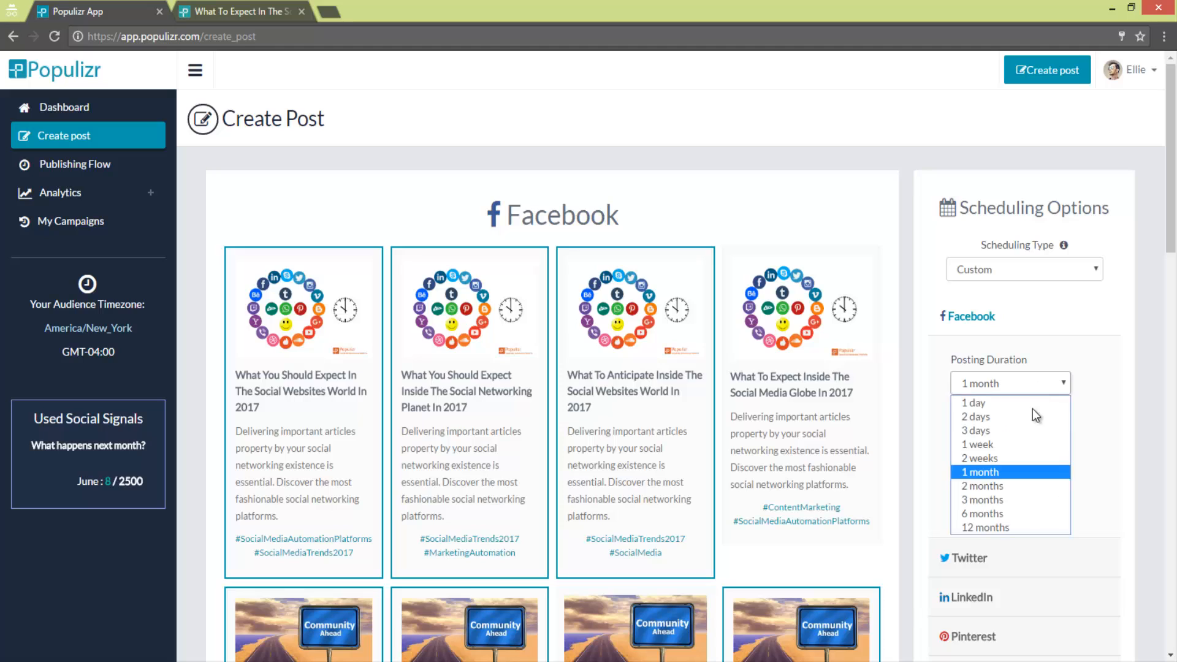
pyautogui.click(1022, 500)
pyautogui.click(1041, 444)
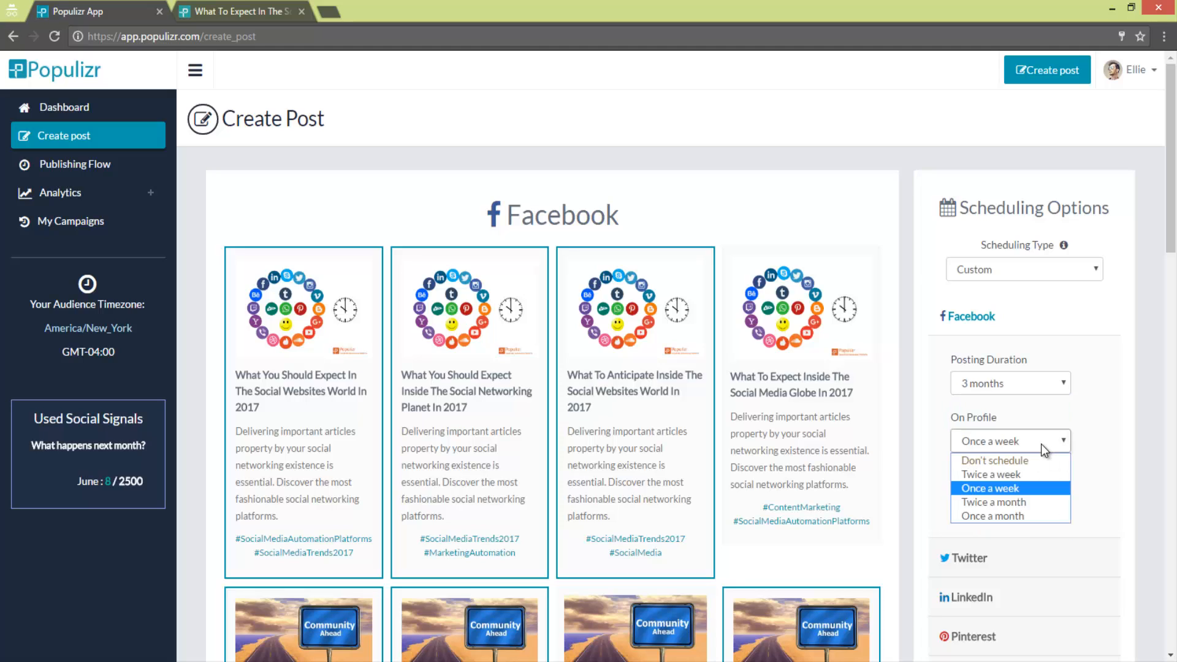
pyautogui.click(1019, 502)
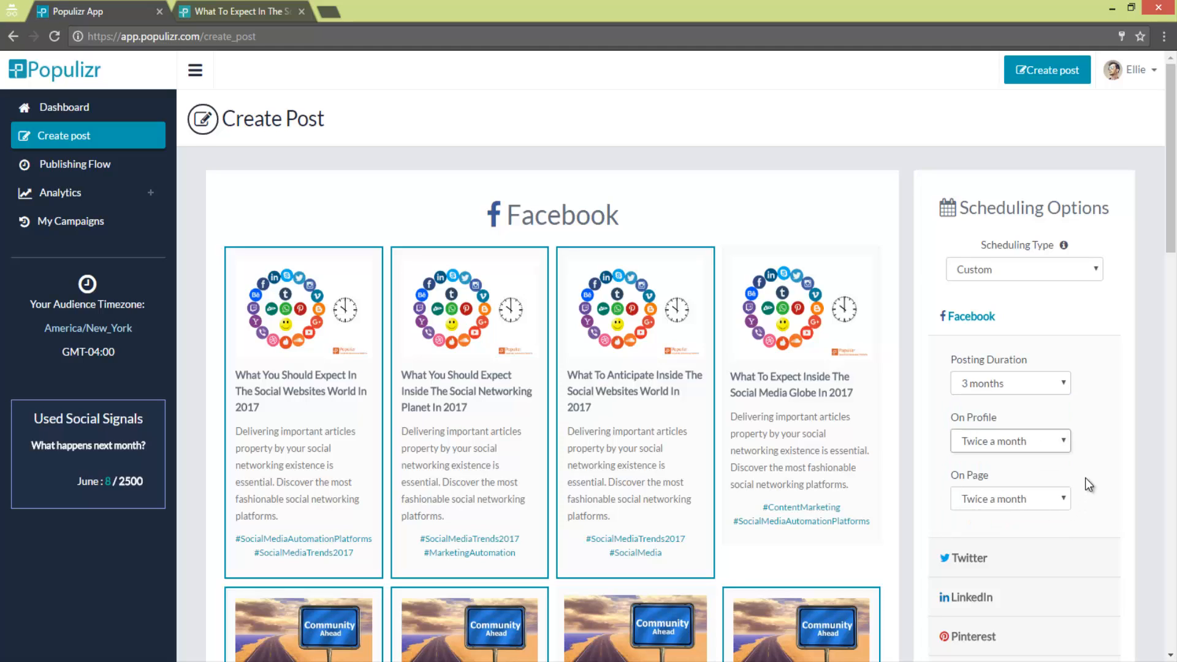
# - Set the Facebook posting duration to 6 months, with posts once a month on both the profile and the page
pyautogui.scroll(-1, 1085, 477)
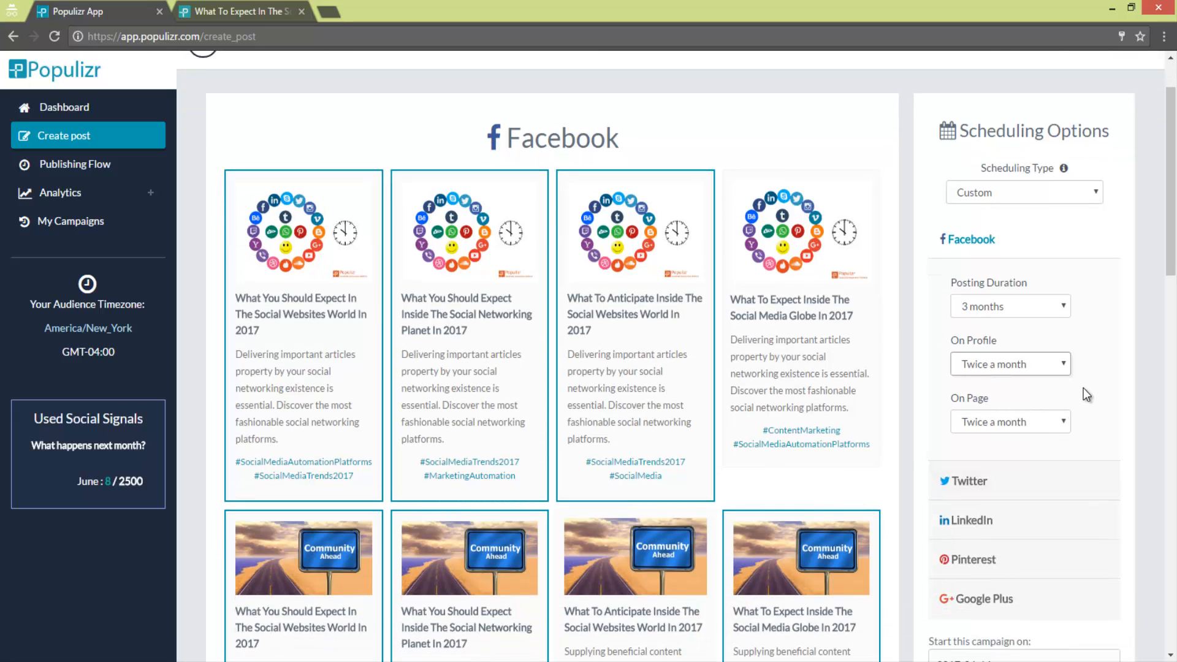
pyautogui.click(1035, 306)
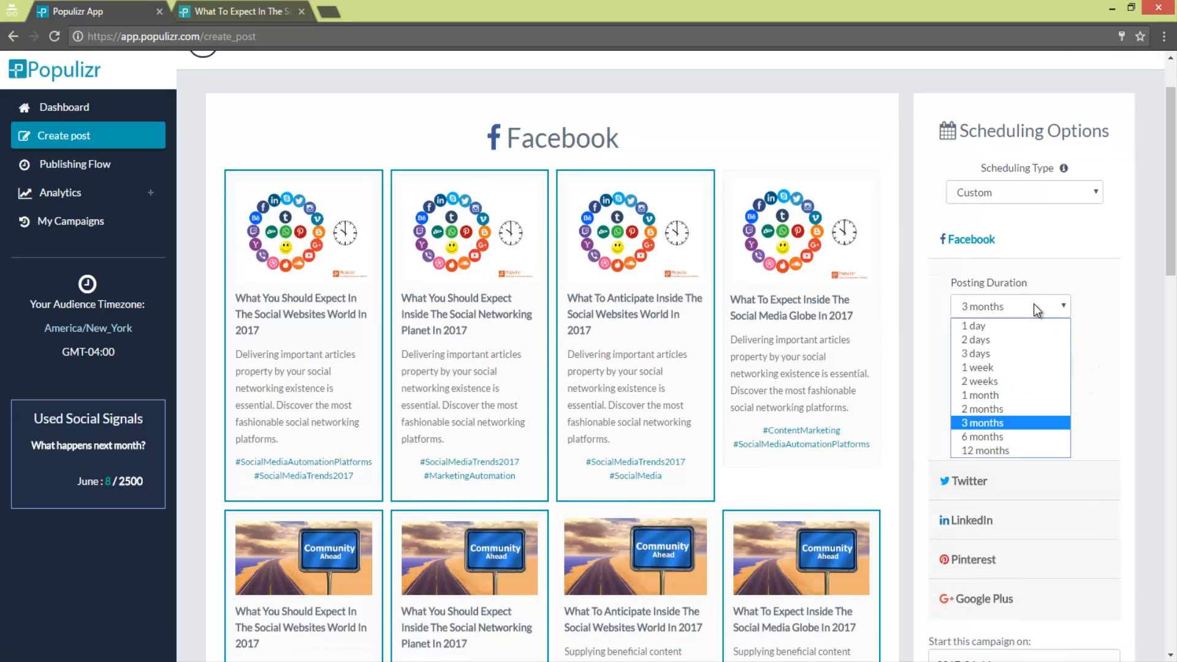
pyautogui.click(999, 436)
pyautogui.click(1039, 366)
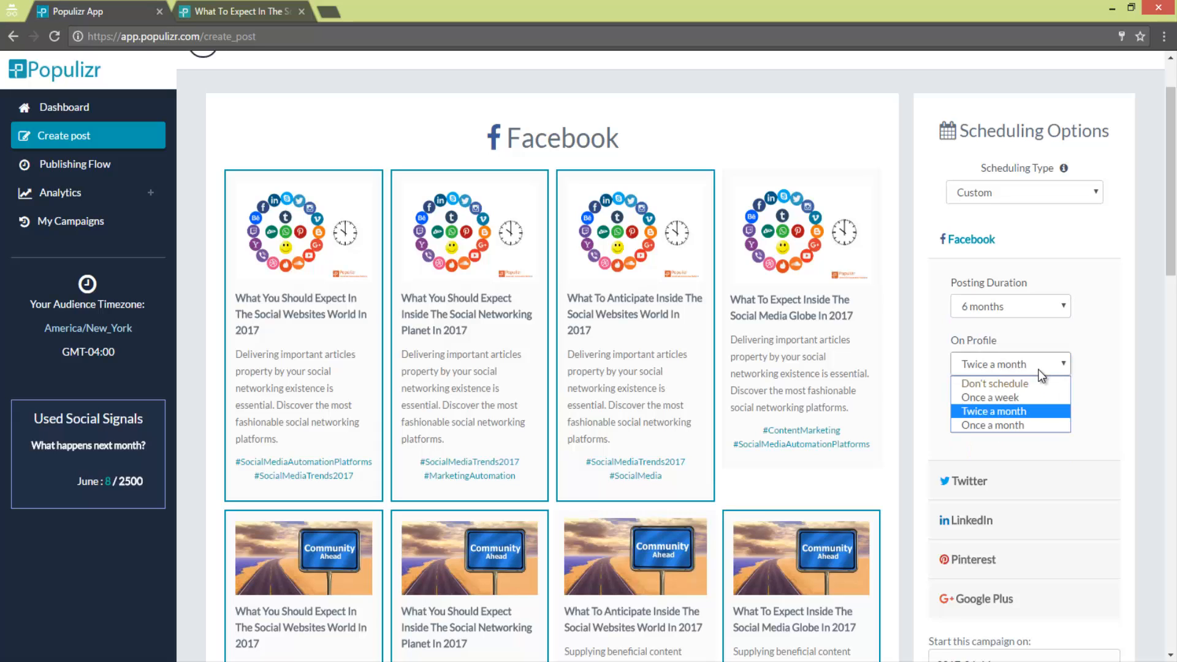
pyautogui.click(1032, 426)
pyautogui.click(1025, 423)
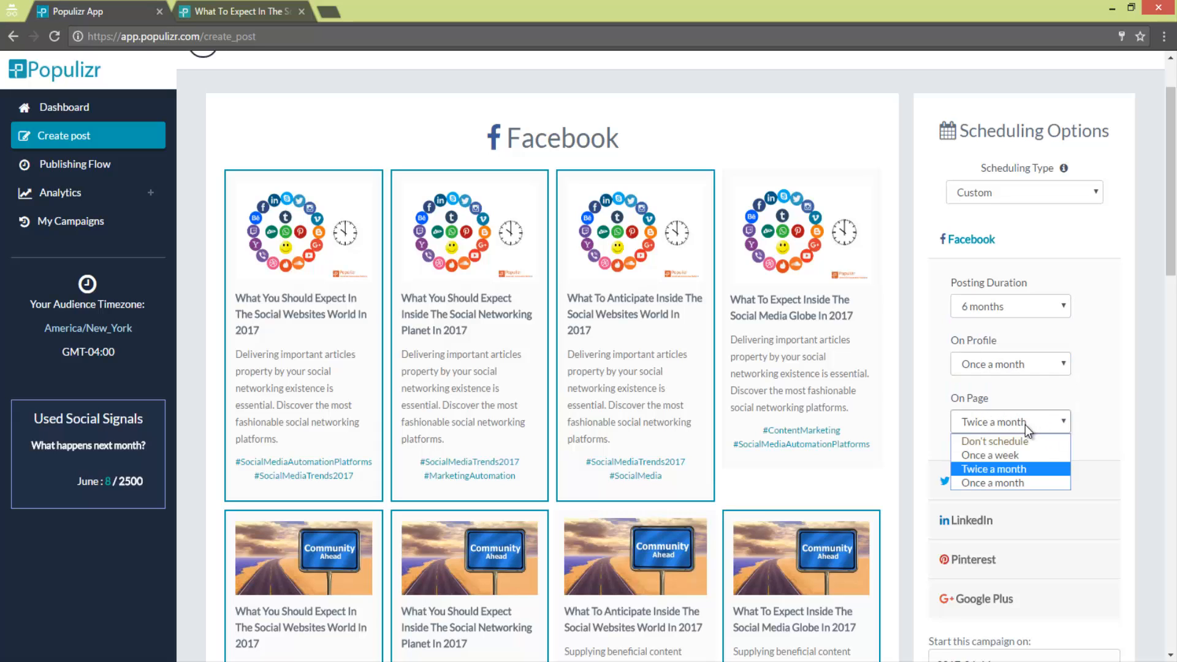
pyautogui.click(1015, 483)
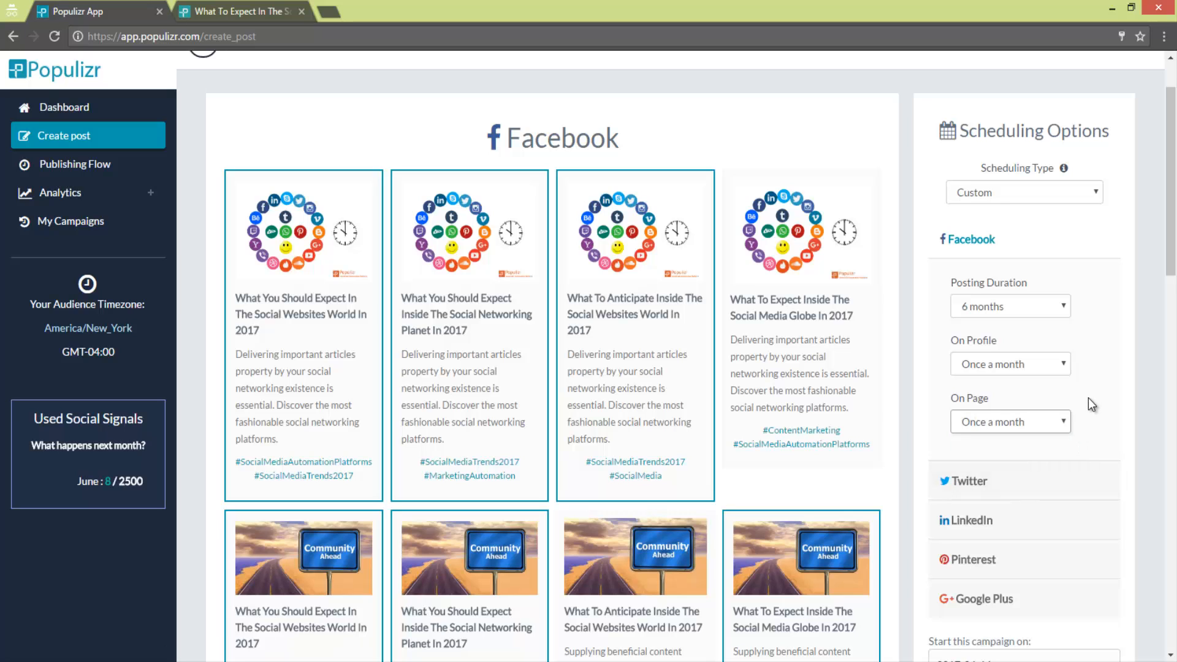
# - Open the Twitter scheduling options and deselect the second variation in the first row and the fourth in the second row
pyautogui.click(1046, 485)
pyautogui.click(415, 299)
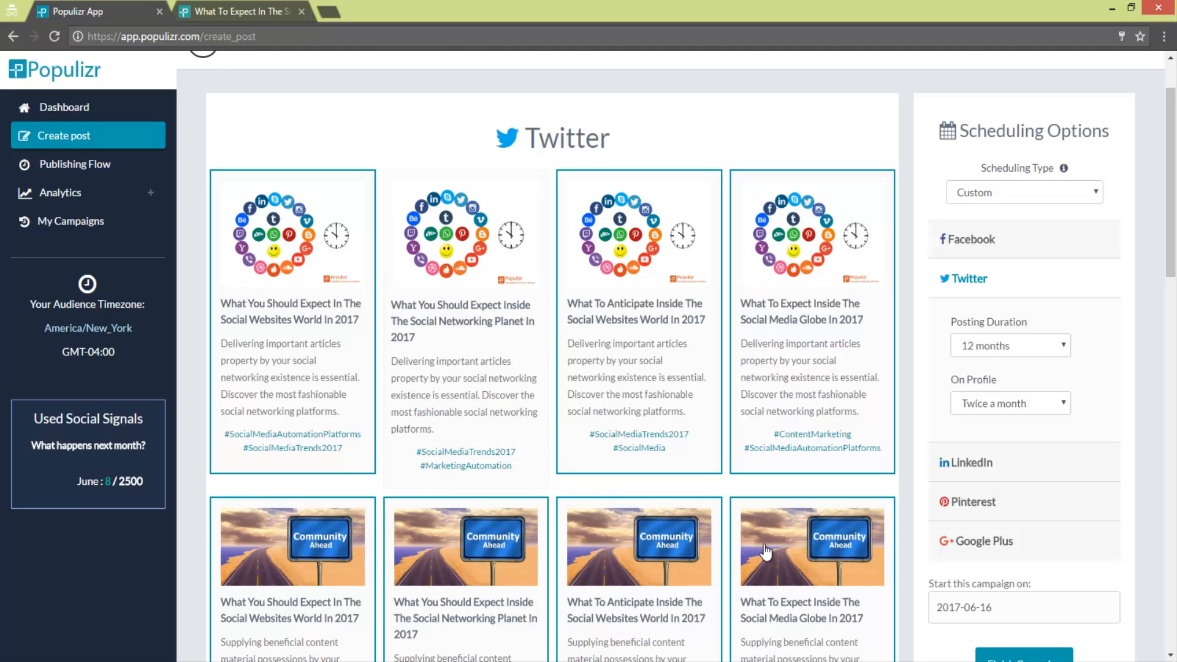
pyautogui.click(762, 544)
# - Set the Twitter posting duration to 1 month and the profile frequency to once a day
pyautogui.click(1040, 348)
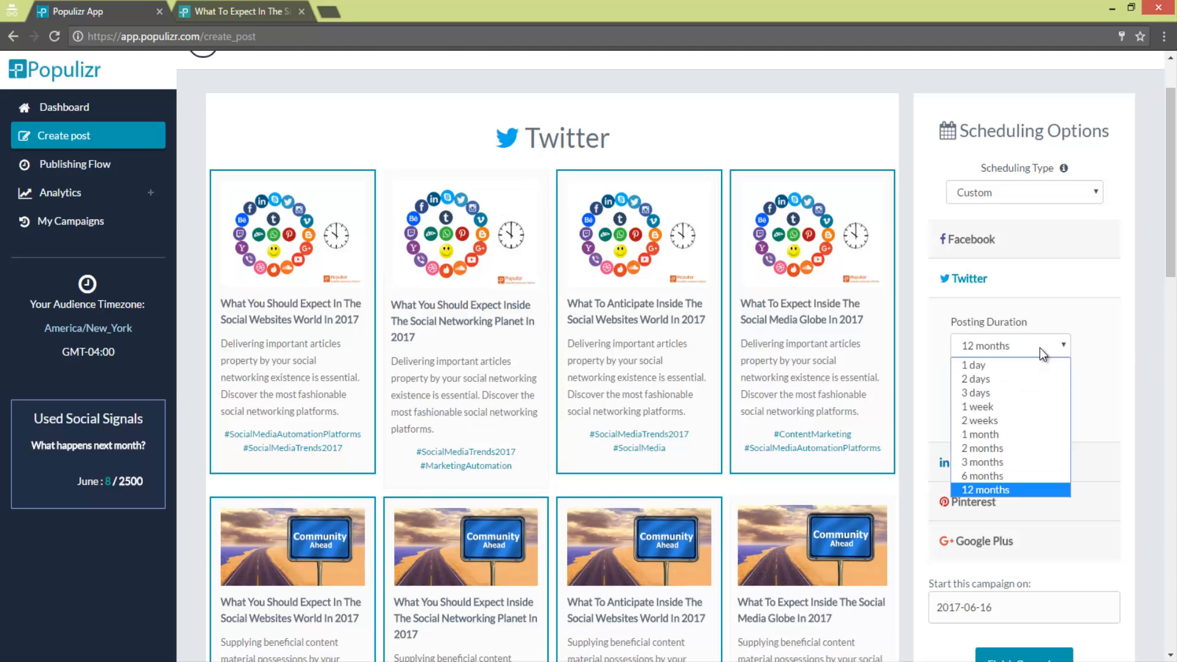
pyautogui.press('Escape')
pyautogui.click(1036, 407)
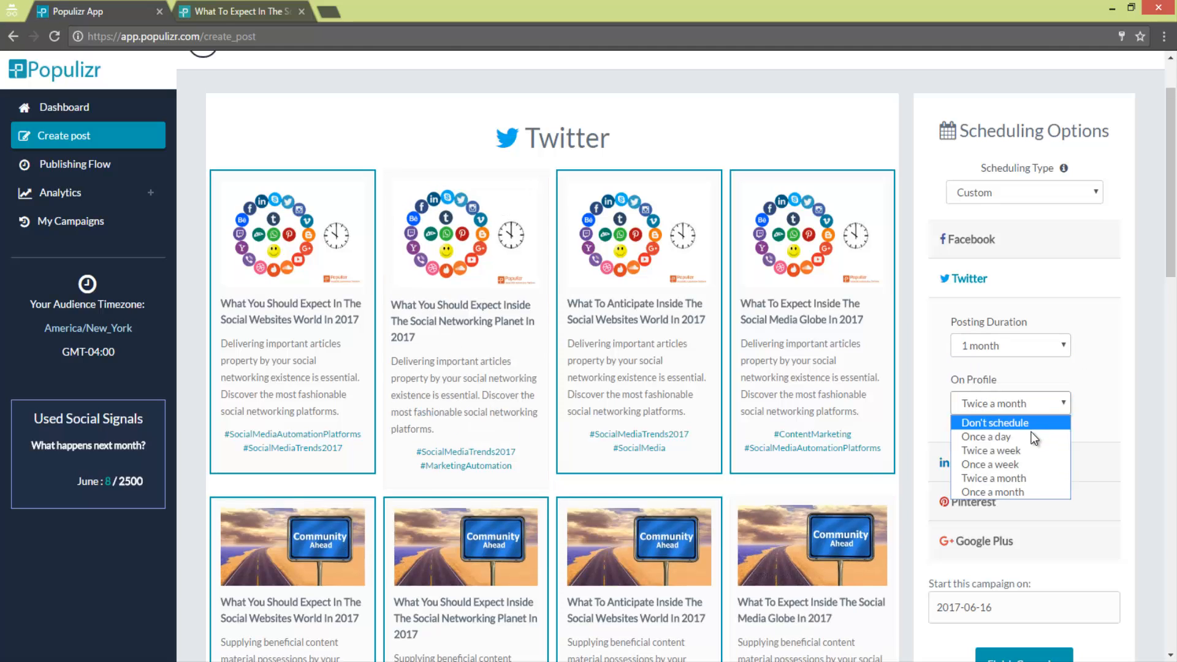
pyautogui.click(1006, 436)
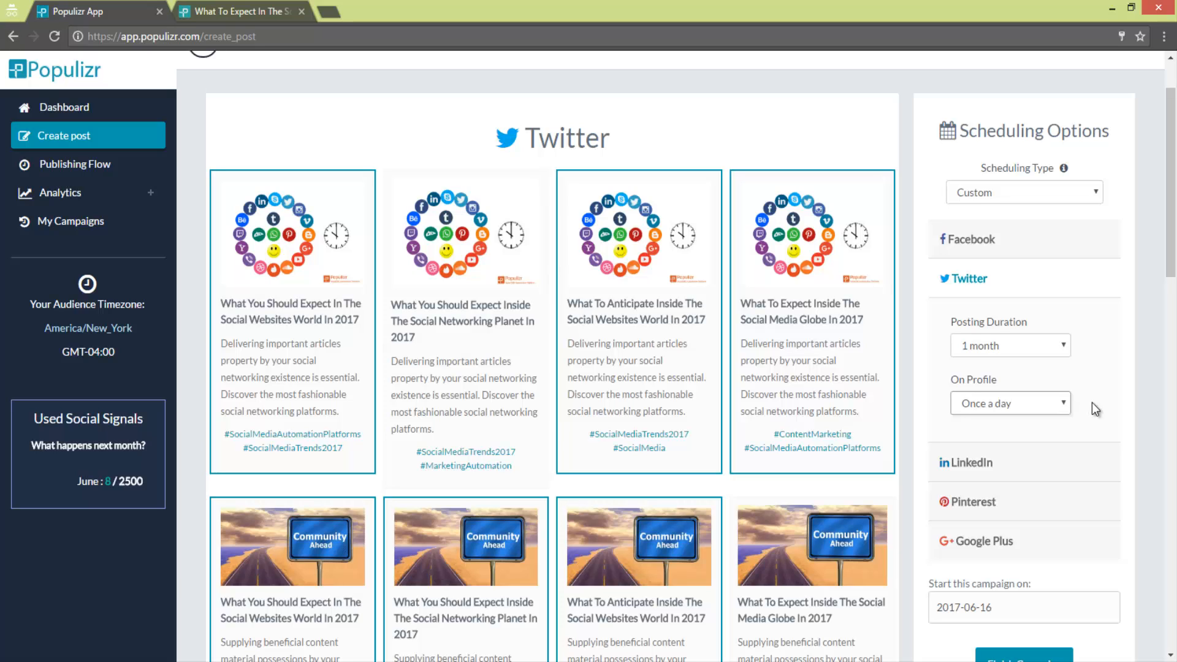
# - Set LinkedIn to a 2-month posting duration, posting twice a week on the profile and once a month on the company page
pyautogui.click(981, 466)
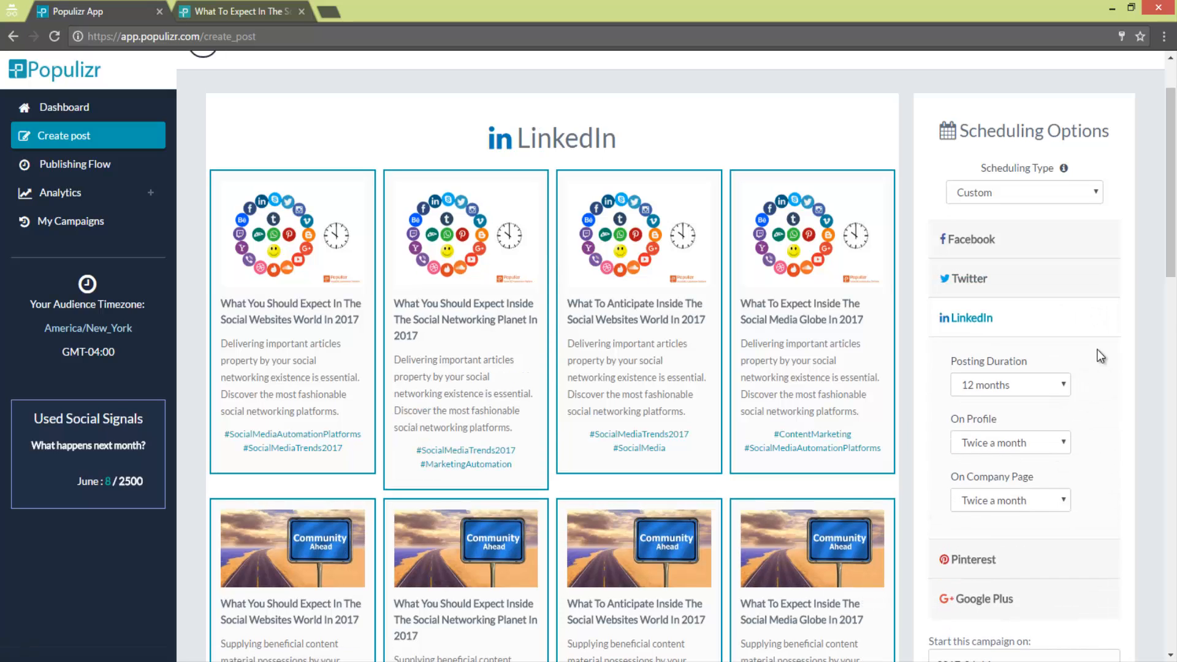
pyautogui.scroll(-3, 1098, 349)
pyautogui.click(1051, 237)
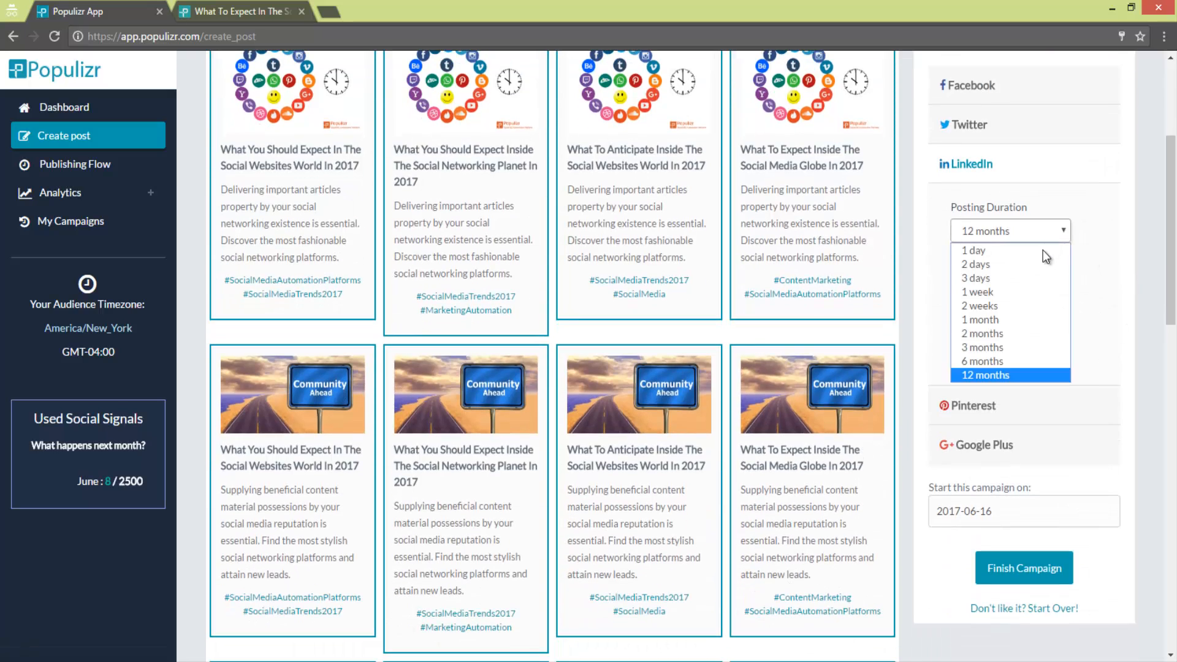
pyautogui.click(1013, 334)
pyautogui.click(1035, 293)
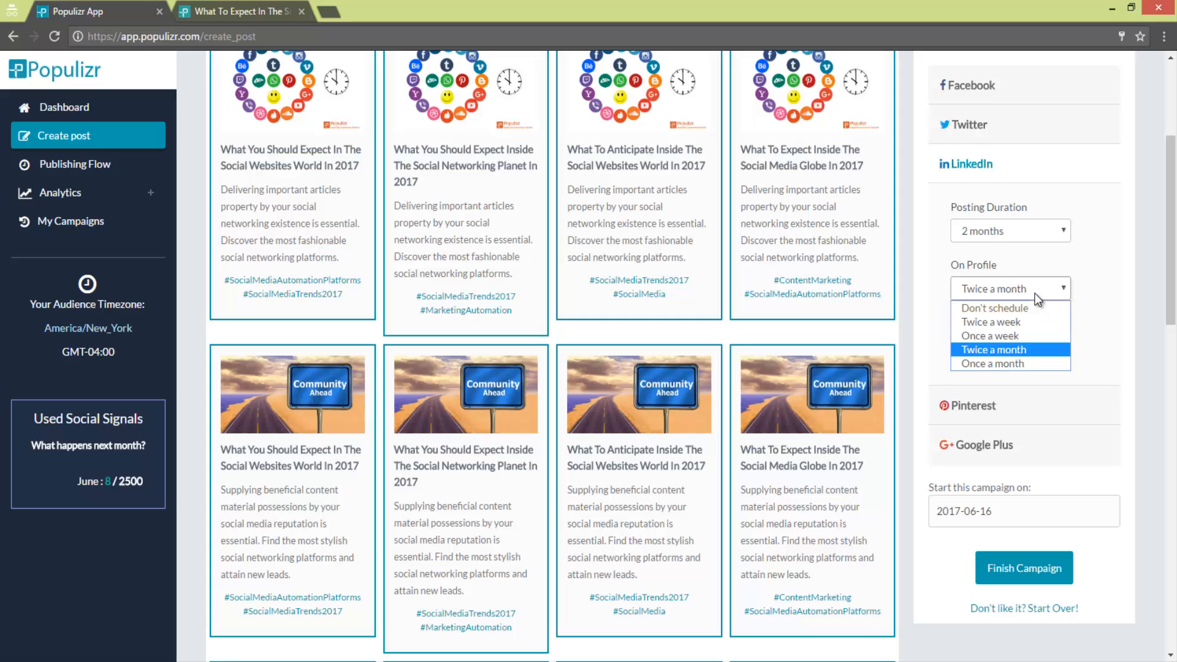
pyautogui.click(1027, 320)
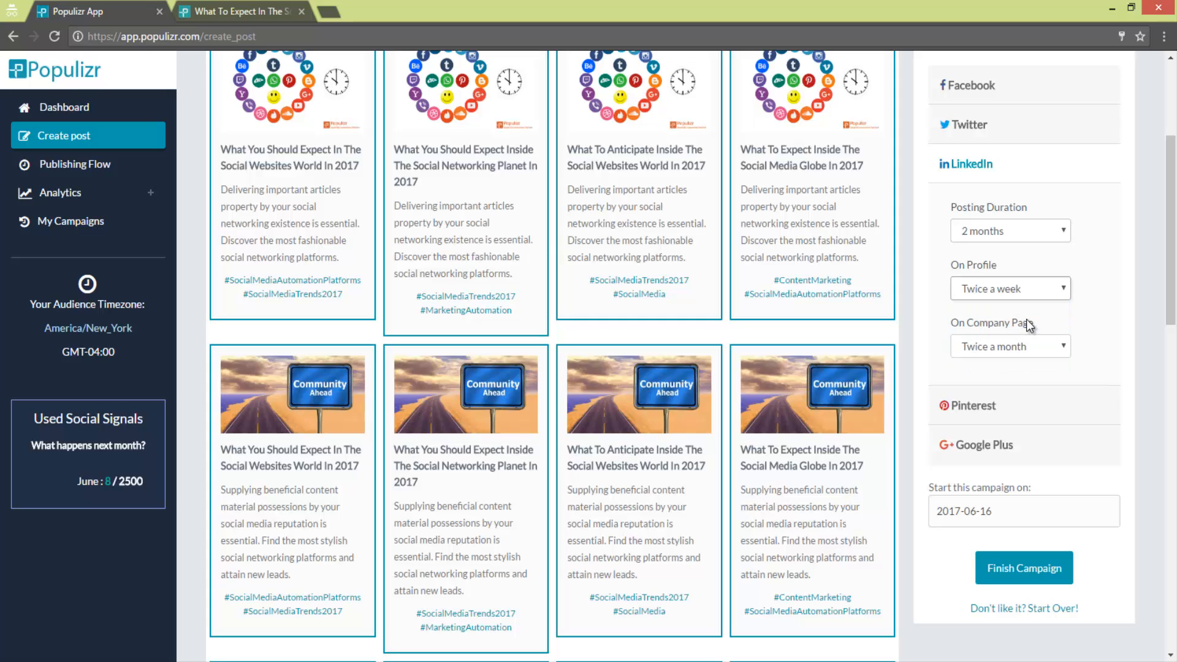
pyautogui.click(1047, 347)
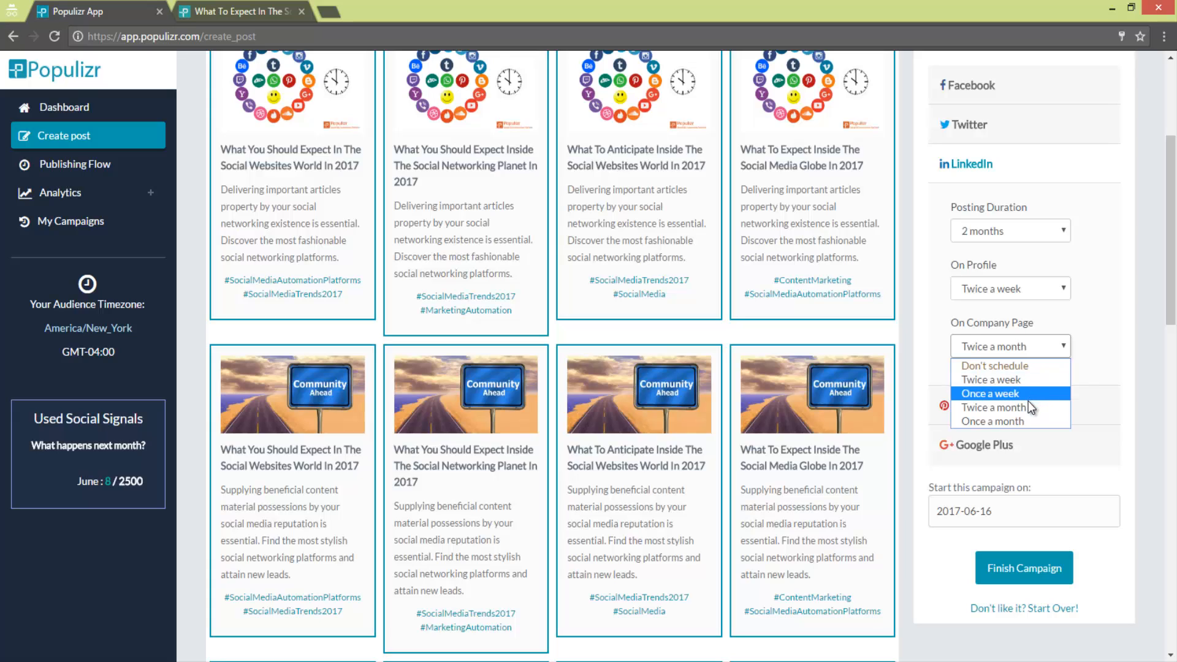
pyautogui.click(1023, 421)
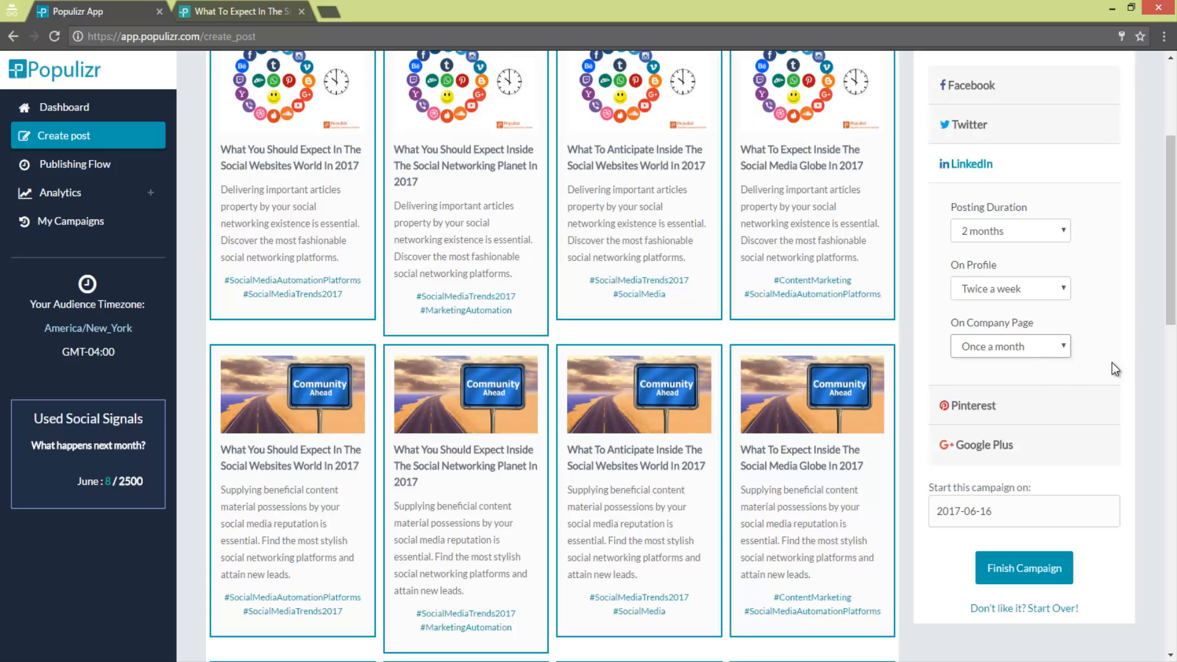
# - Open the Google Plus scheduling options and look over its posting settings and variations
pyautogui.click(1026, 455)
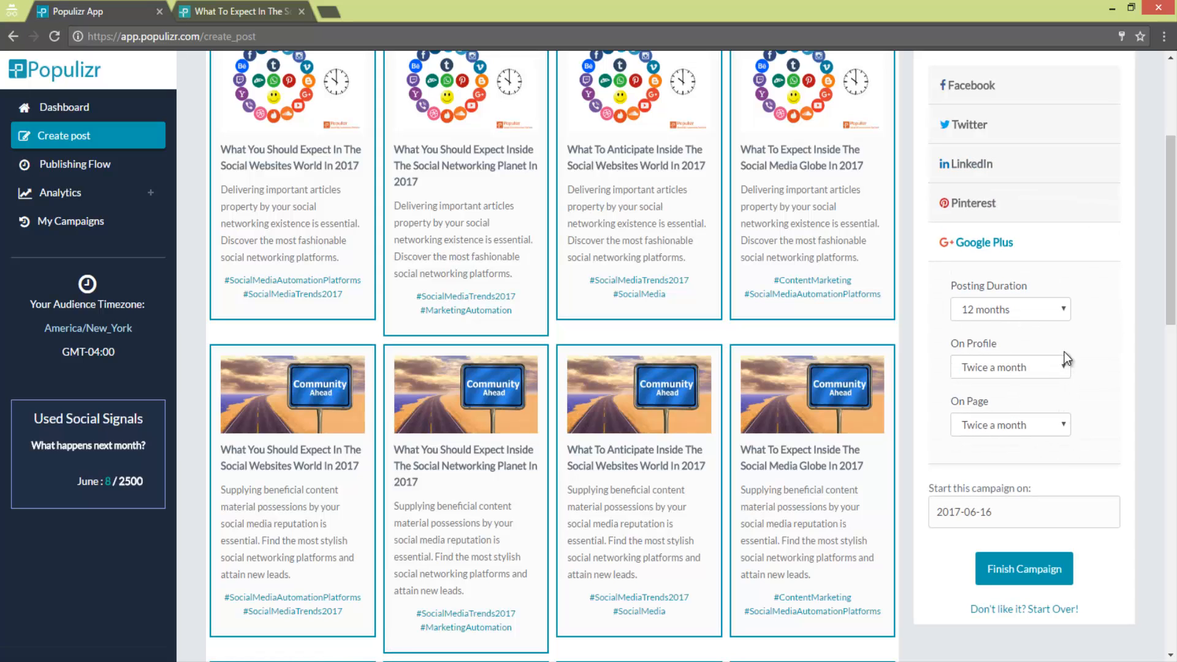
pyautogui.scroll(3, 1060, 361)
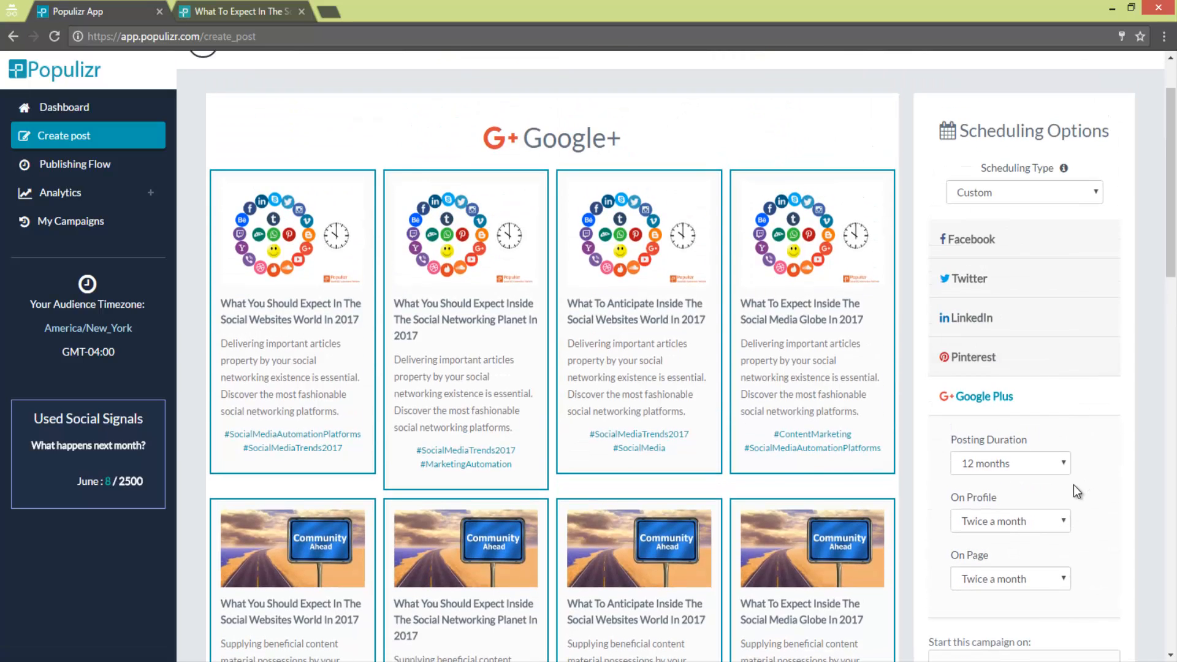
pyautogui.scroll(-1, 1070, 466)
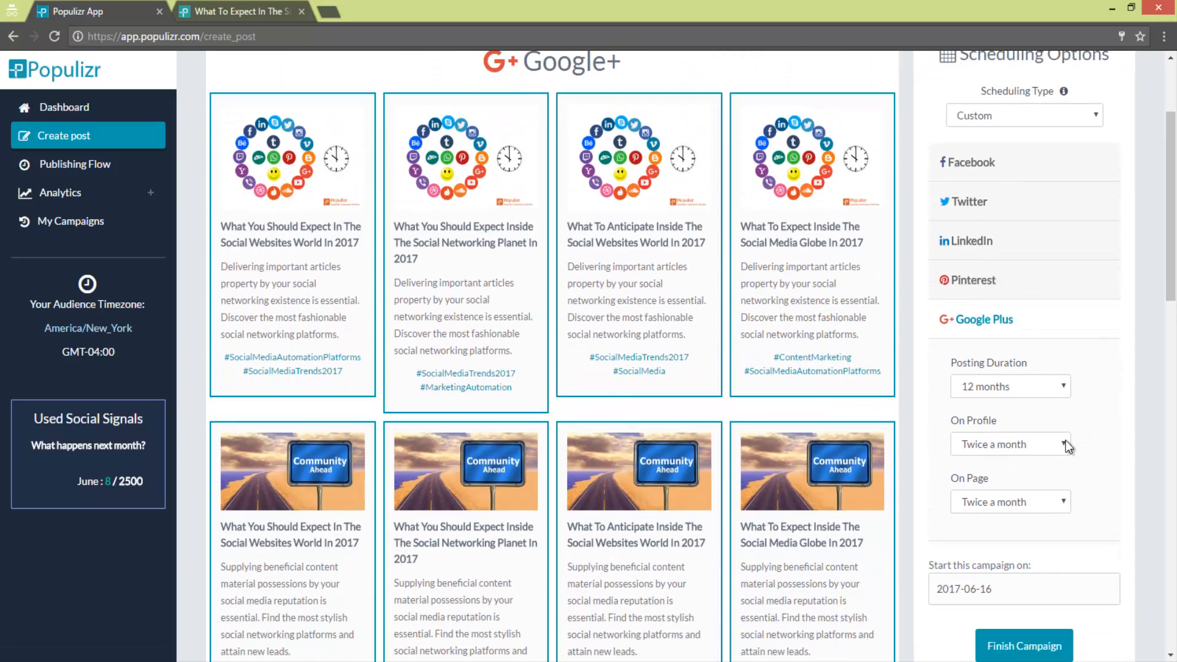
# - Set Pinterest to a 3-month posting duration, posting twice a week on the "Social Media Marke…" board
pyautogui.click(1025, 288)
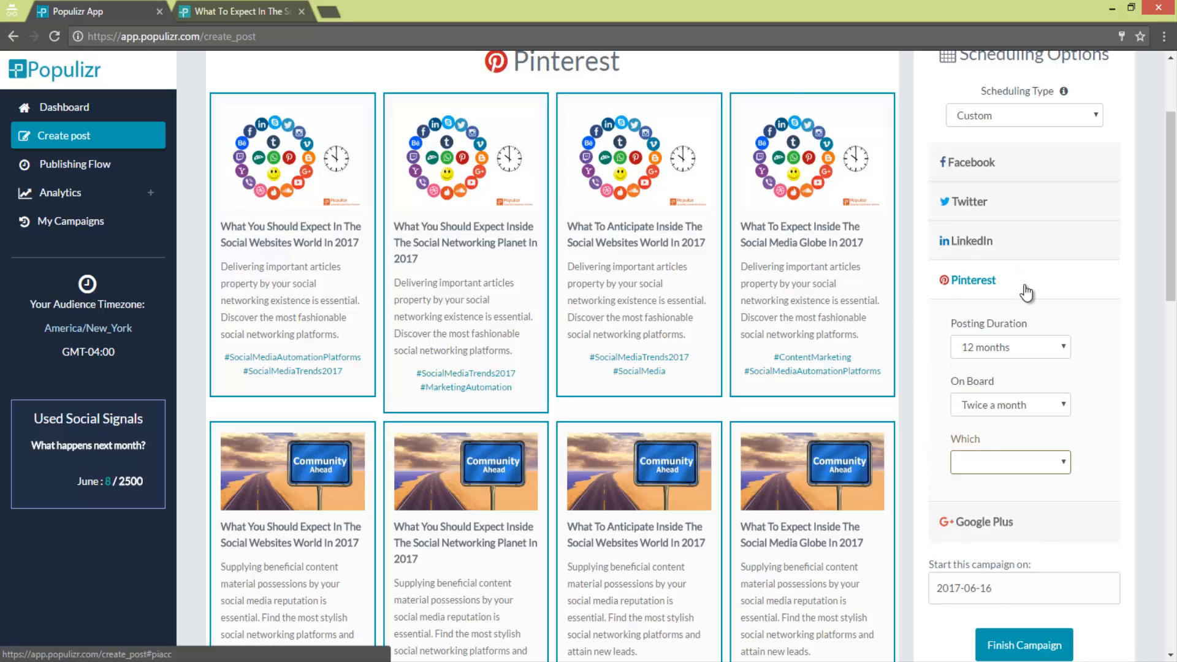
pyautogui.click(1049, 349)
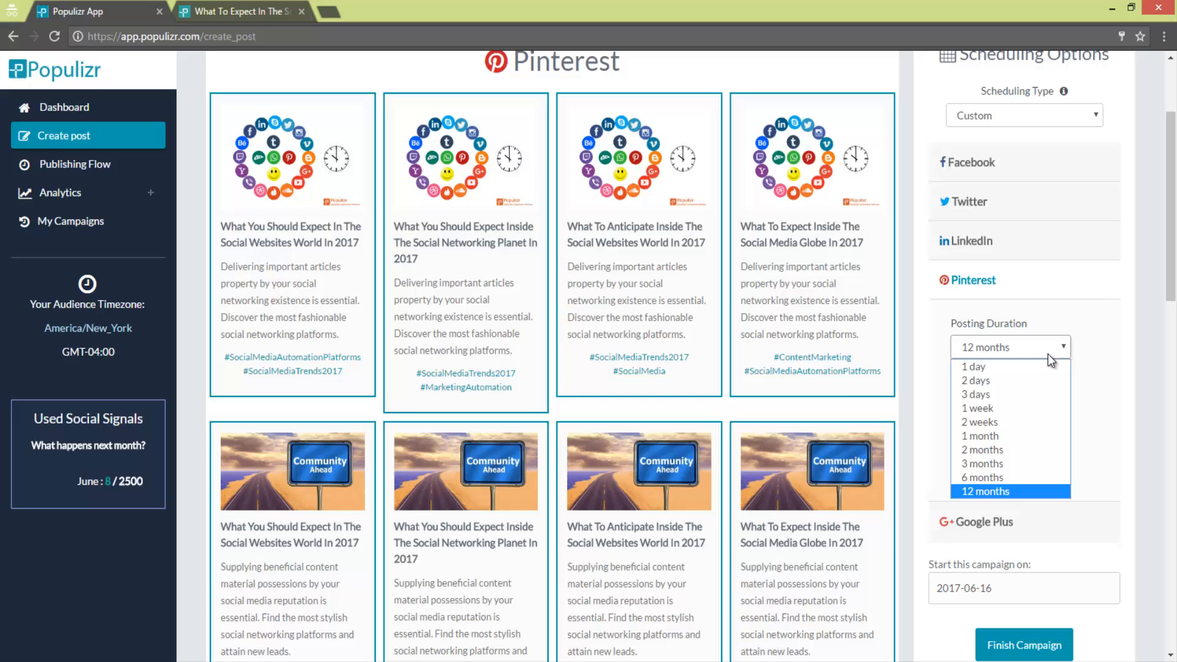
pyautogui.click(1009, 461)
pyautogui.click(1014, 412)
pyautogui.click(1008, 440)
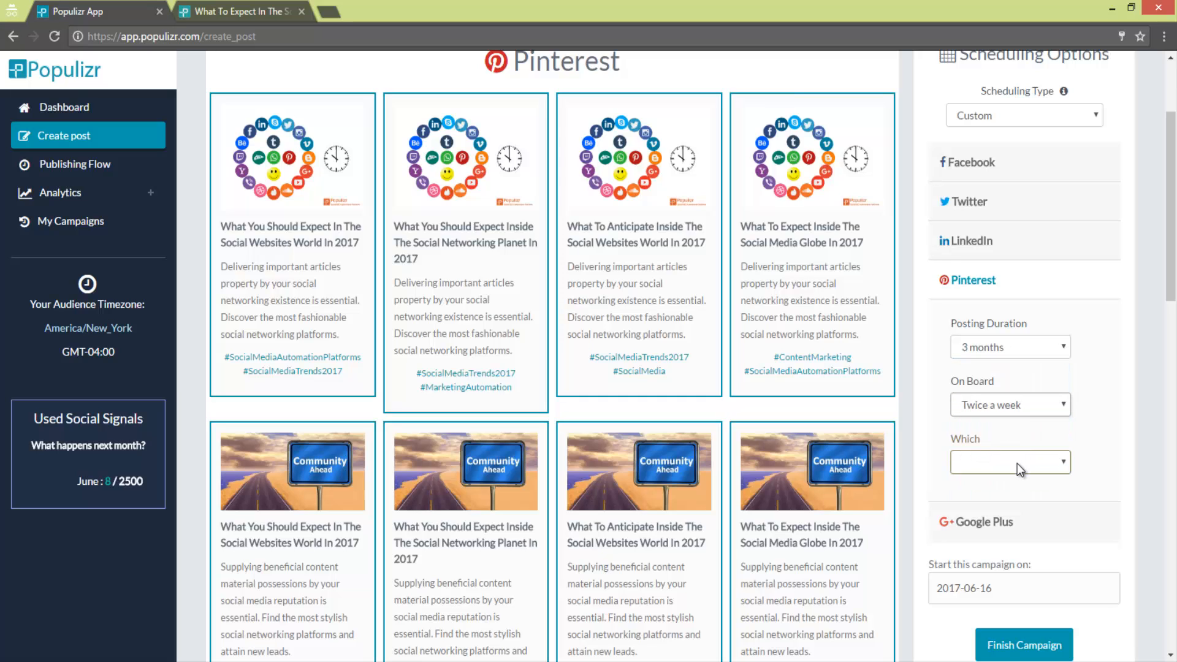
pyautogui.click(1017, 464)
pyautogui.click(1019, 496)
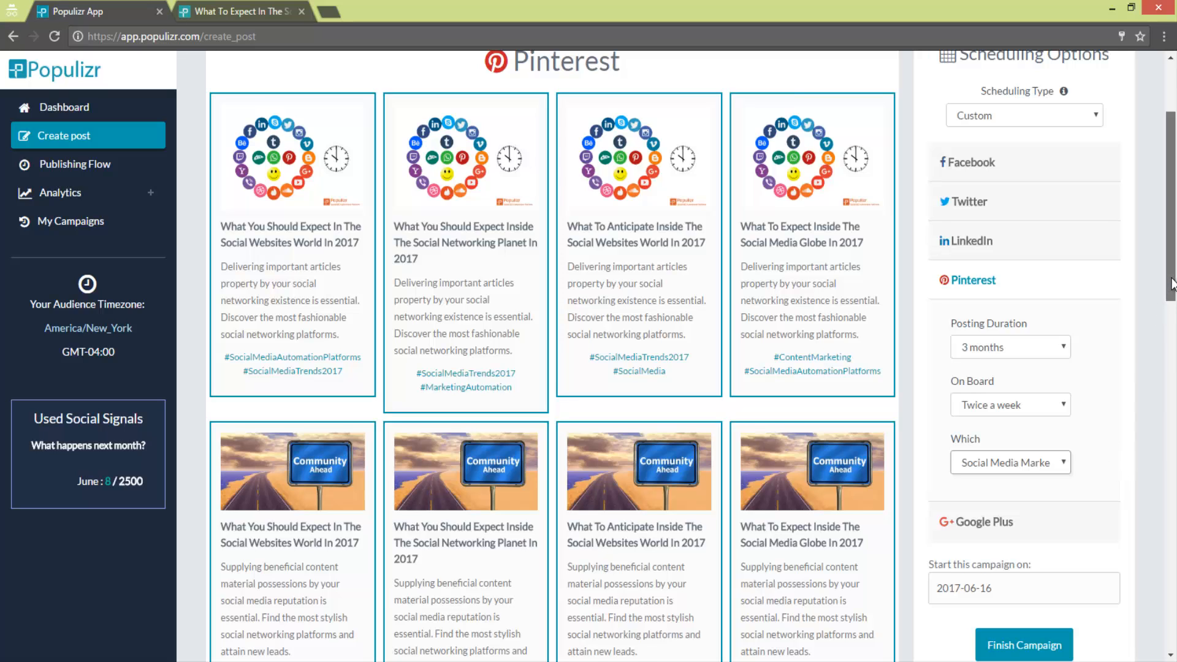
# - Collapse the Pinterest options to show the current scheduler settings and set the campaign start date to 2017-06-20
pyautogui.scroll(-1, 1125, 283)
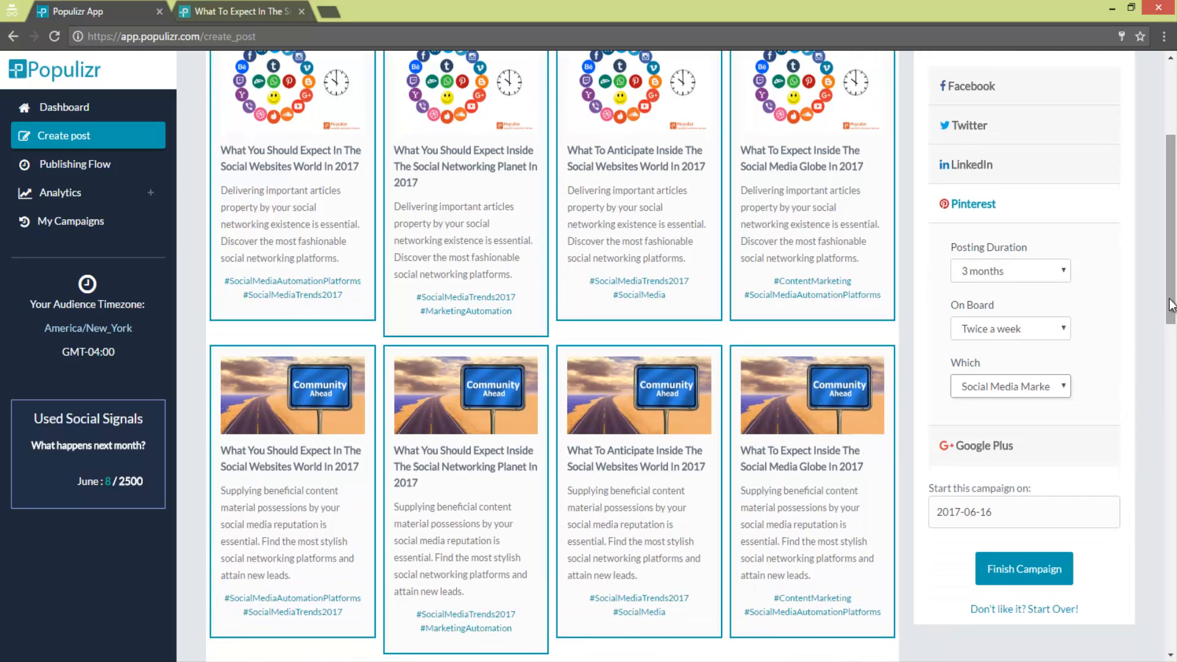
pyautogui.click(1086, 214)
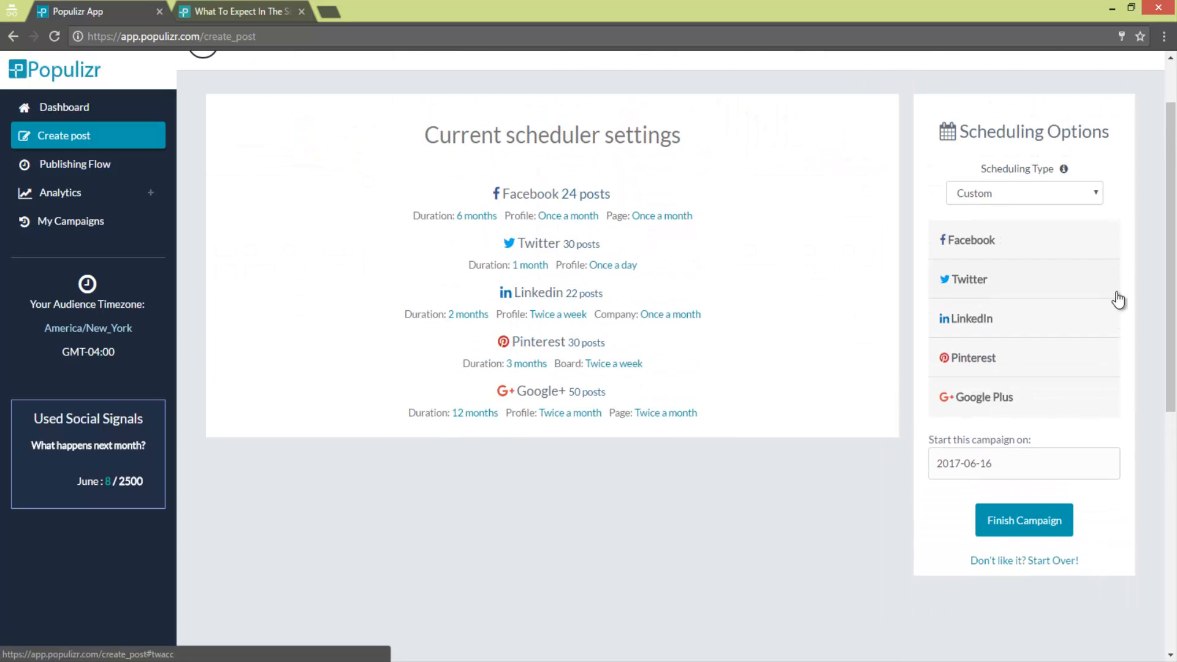
pyautogui.click(1086, 466)
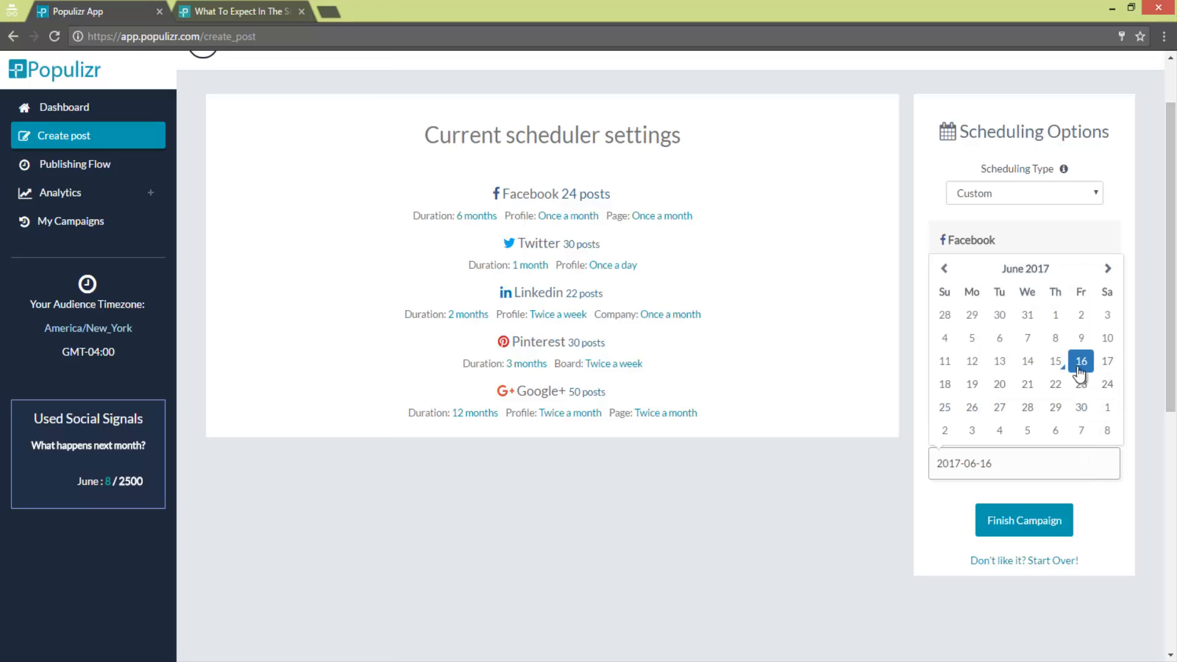
pyautogui.click(1002, 386)
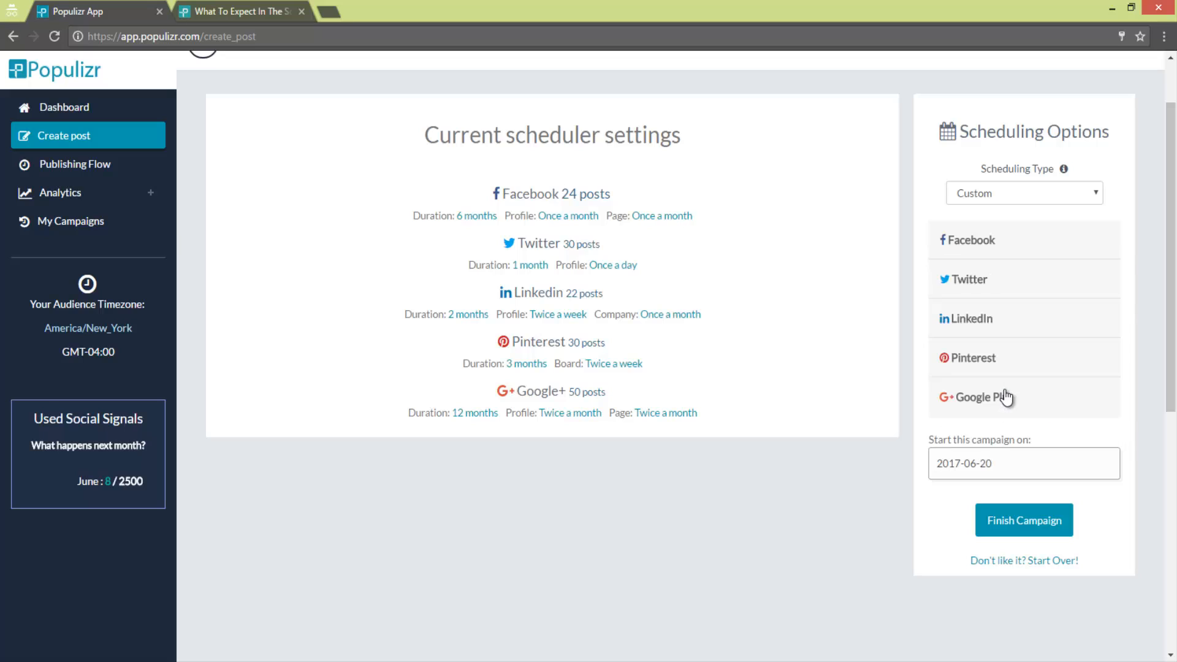
# - Finish the campaign and look over the scheduled Facebook posts in the hourly overview for 20 June
pyautogui.click(1018, 528)
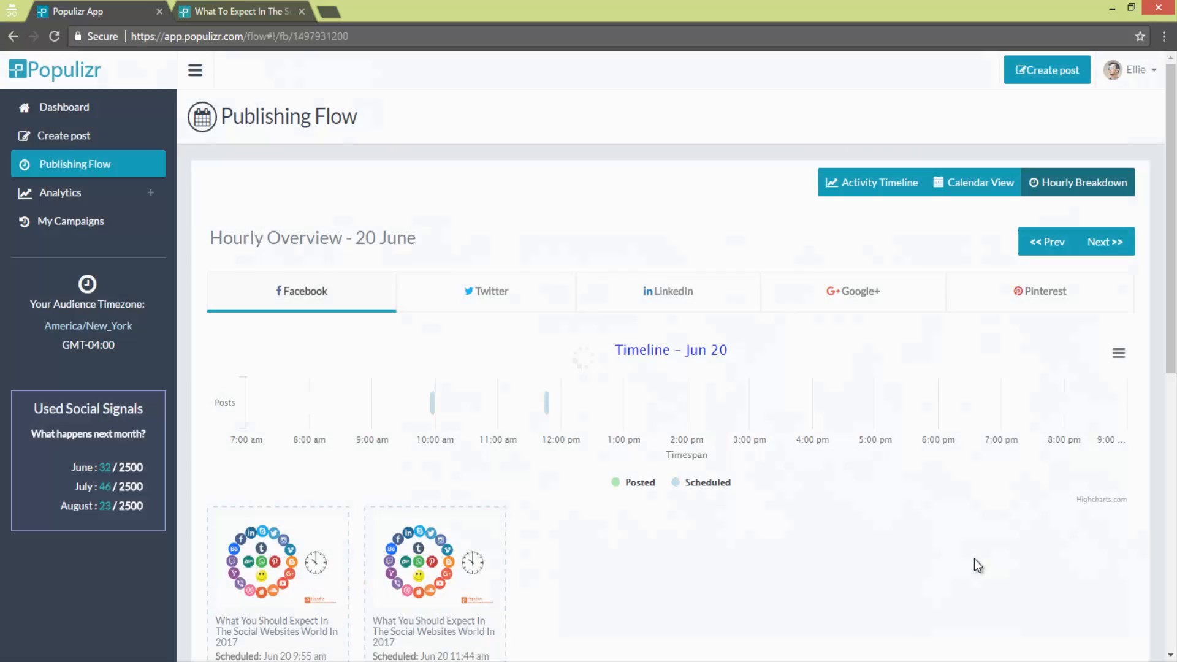
pyautogui.scroll(-1, 958, 542)
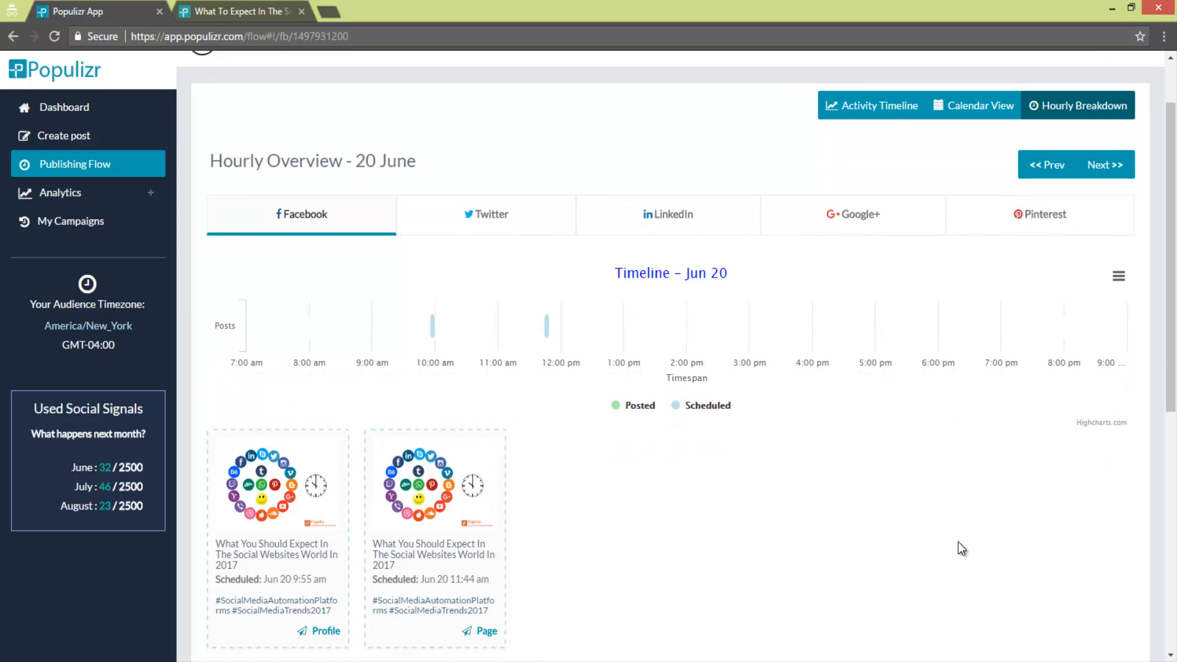
pyautogui.scroll(1, 957, 541)
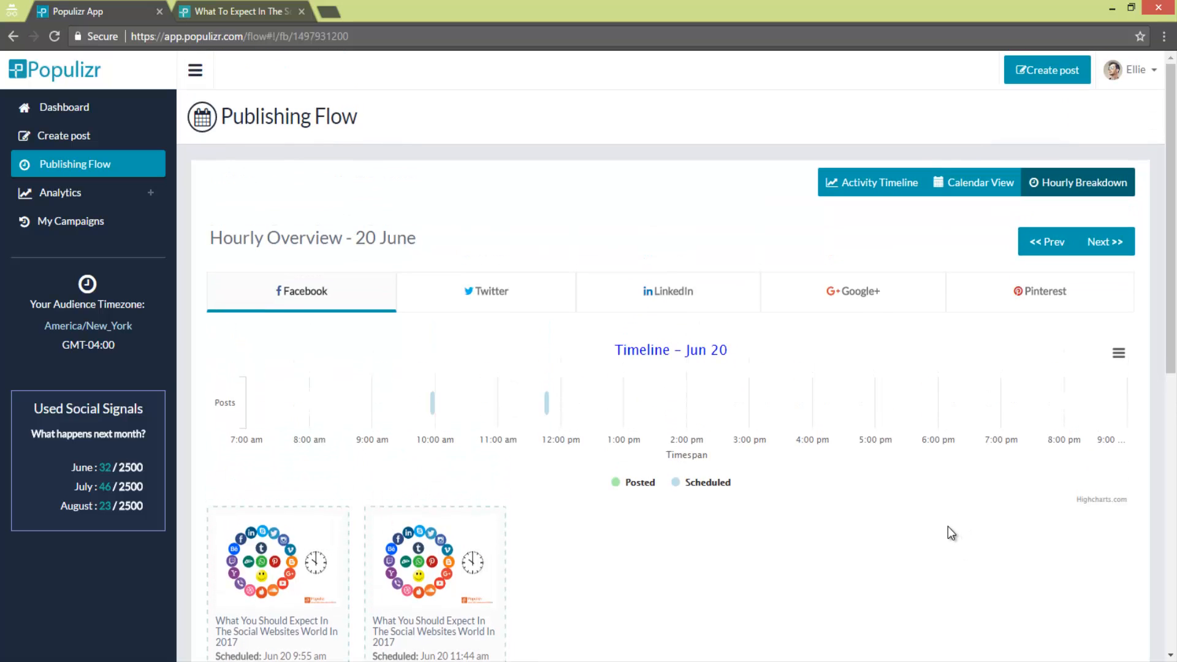